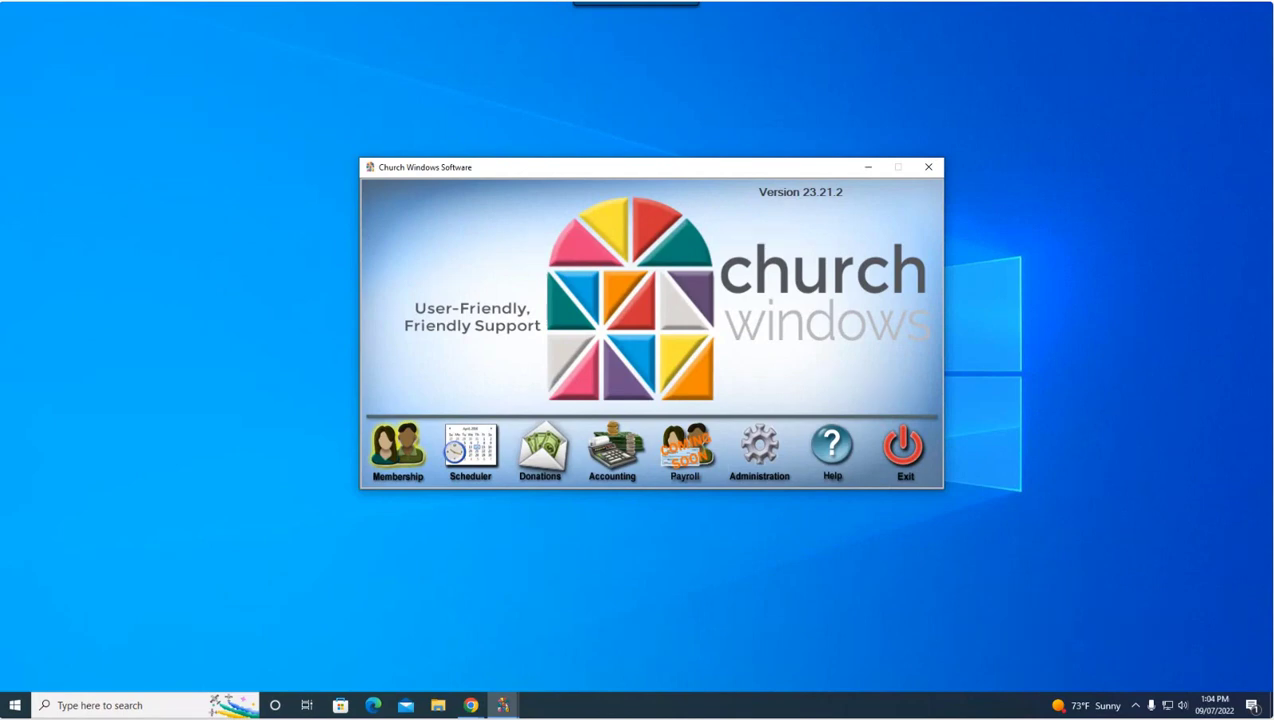
Step: View the Administration tools in the launcher and switch to the Membership window
left_click(760, 451)
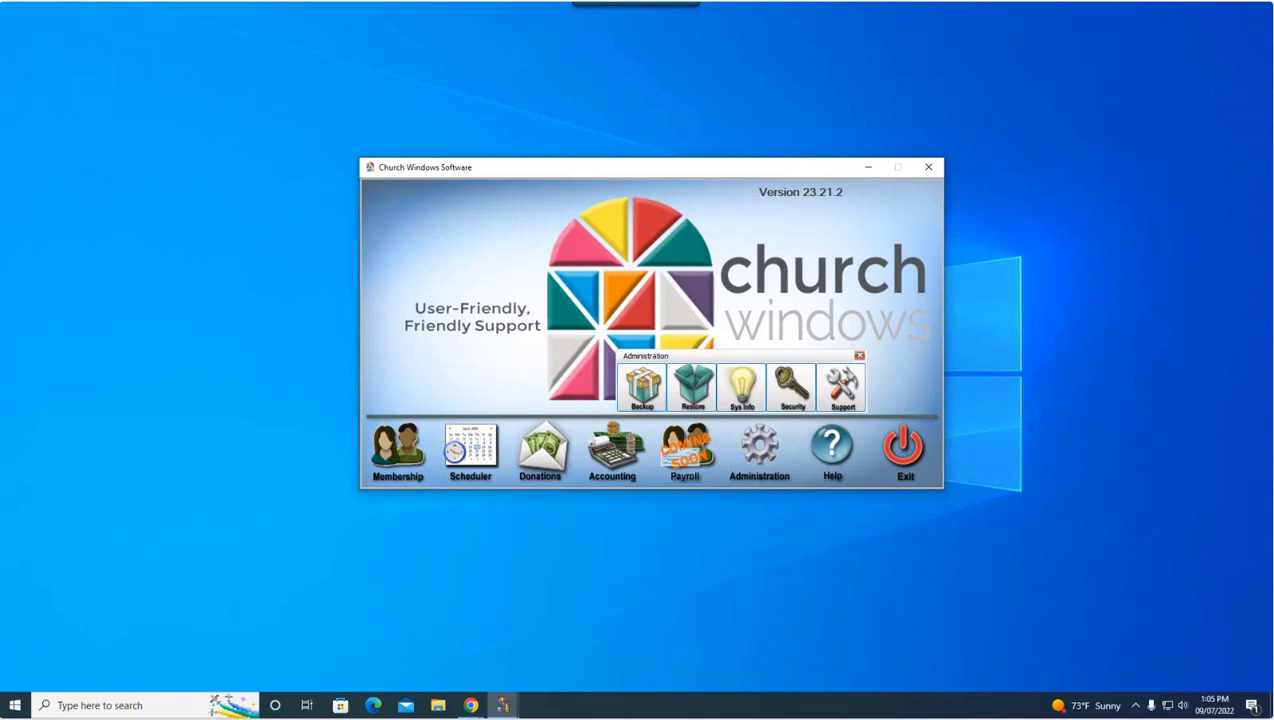
left_click(502, 705)
left_click(560, 662)
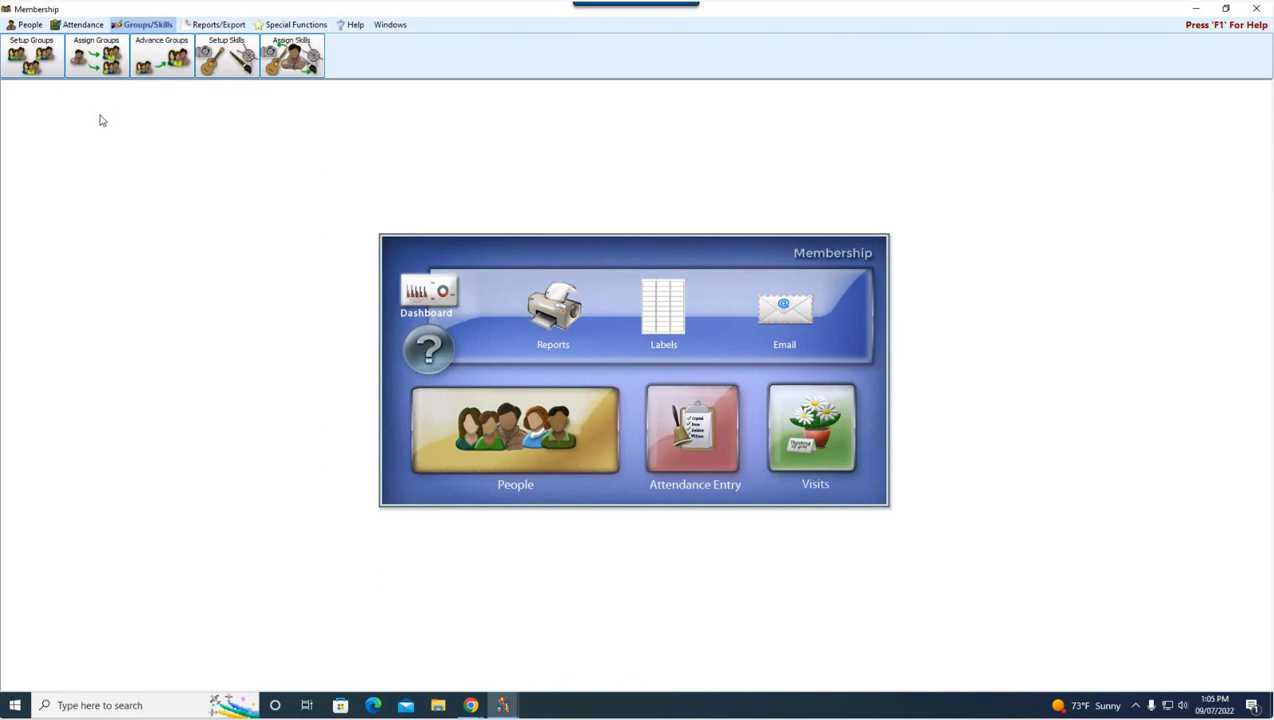
Step: Open the People records, examine the School grade choices through High School Graduate, and close the records
left_click(504, 445)
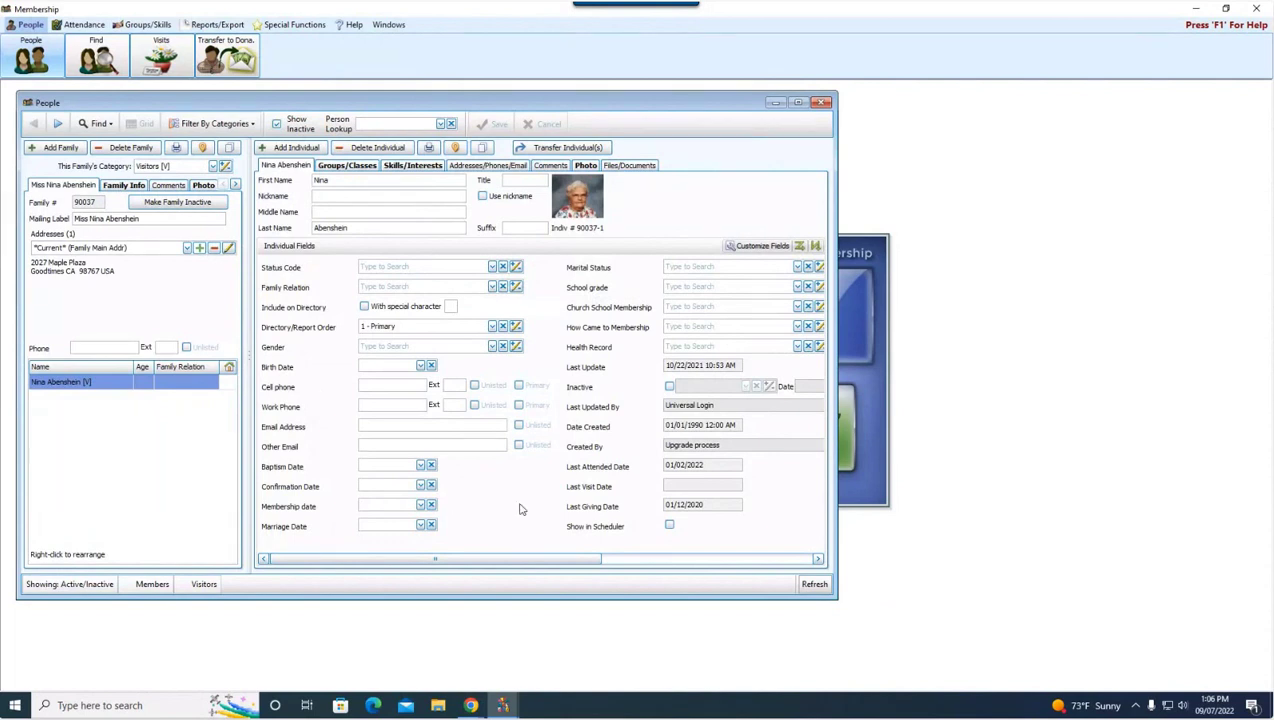
left_click(796, 287)
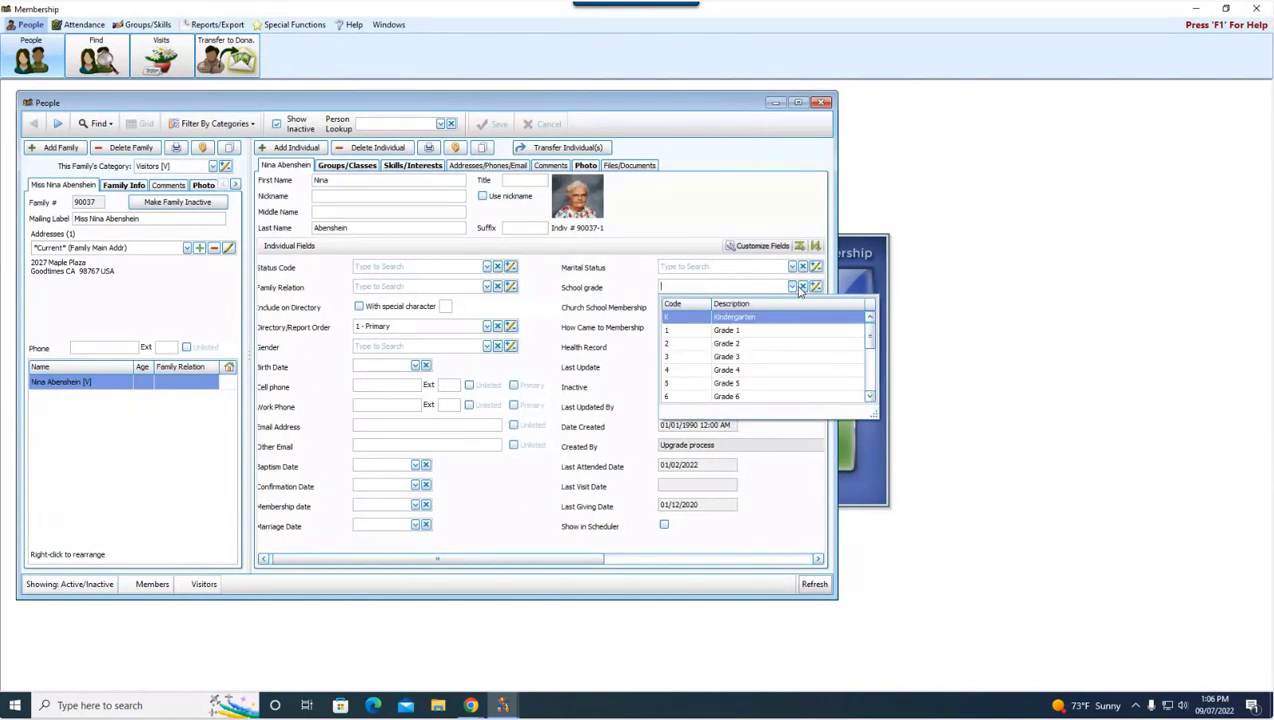
left_click_drag(869, 337, 884, 390)
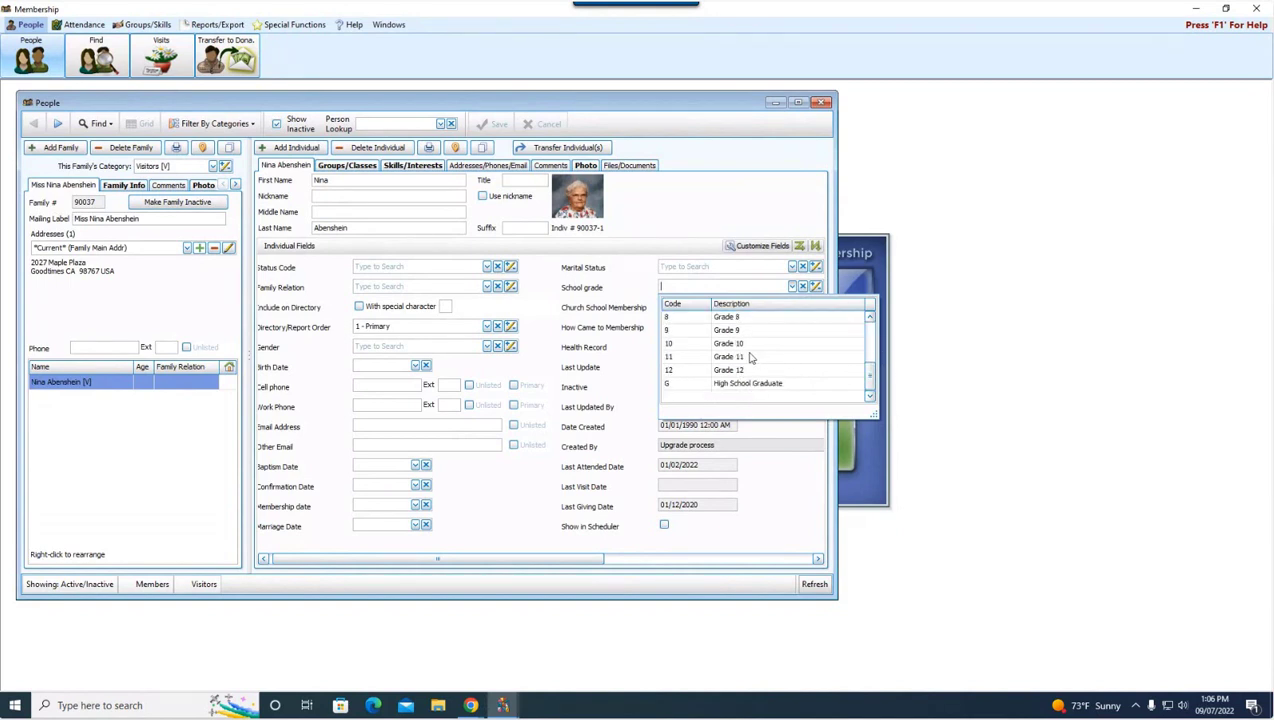
left_click(822, 104)
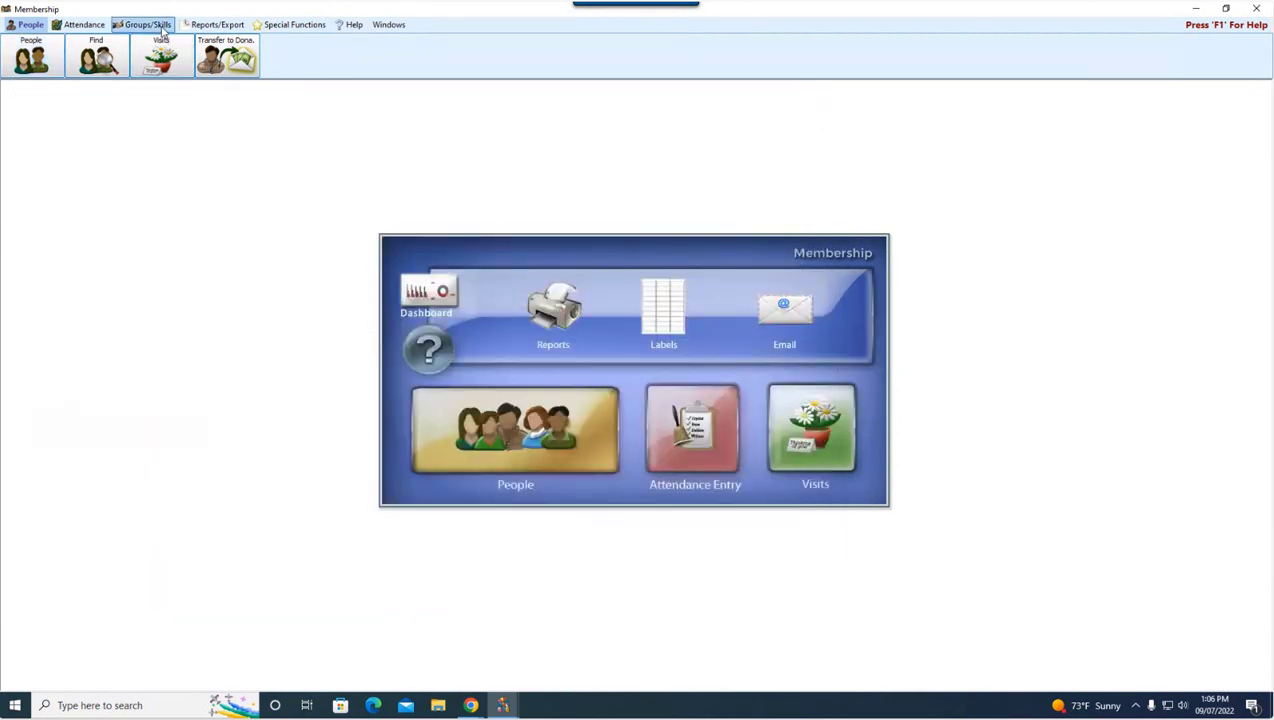
Step: Open the group setup and examine the settings of 1st & 2nd Grades SS, 7th & 8th Gr Jr Hi Fellowship and Sr Hi Youth Fellowship
left_click(147, 26)
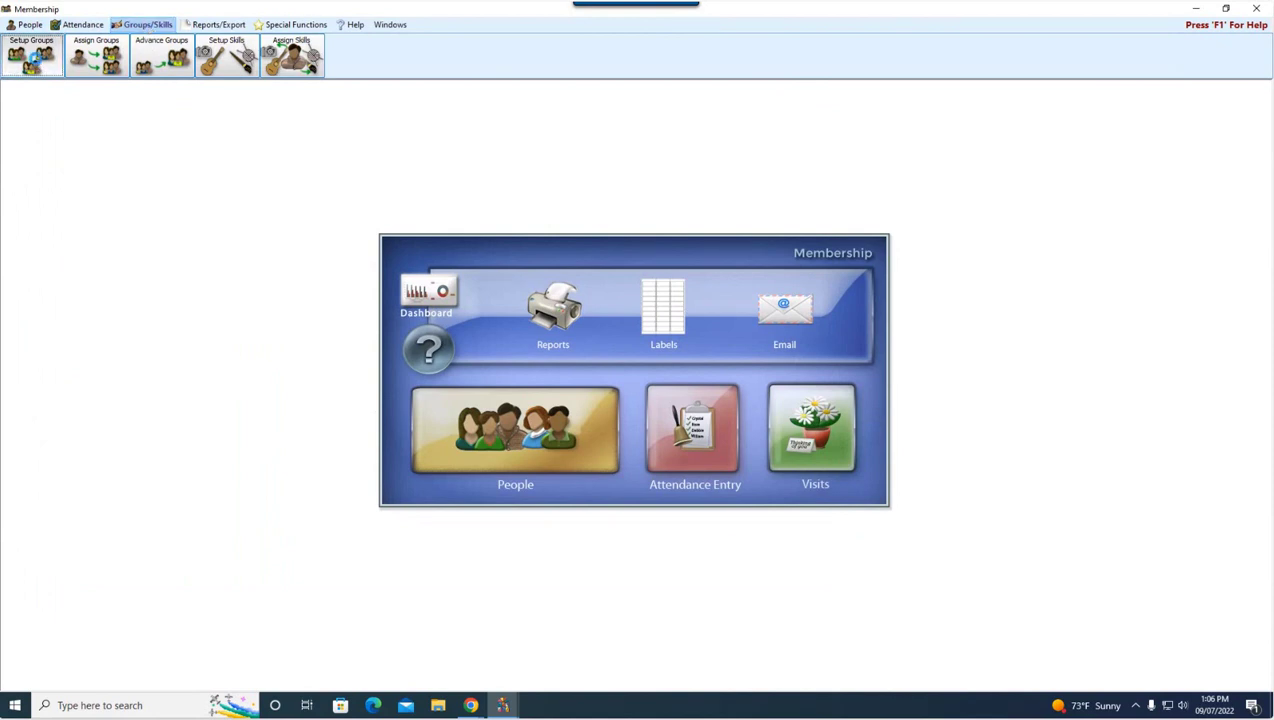
left_click(36, 62)
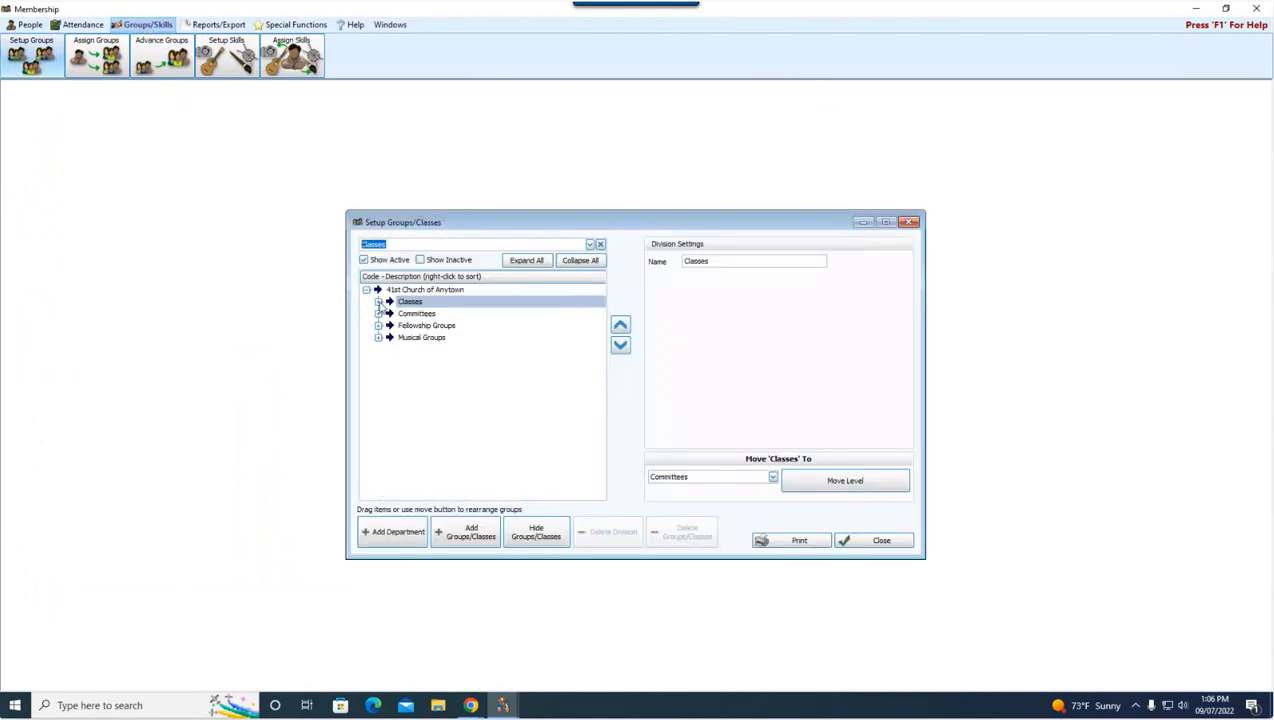
left_click(378, 301)
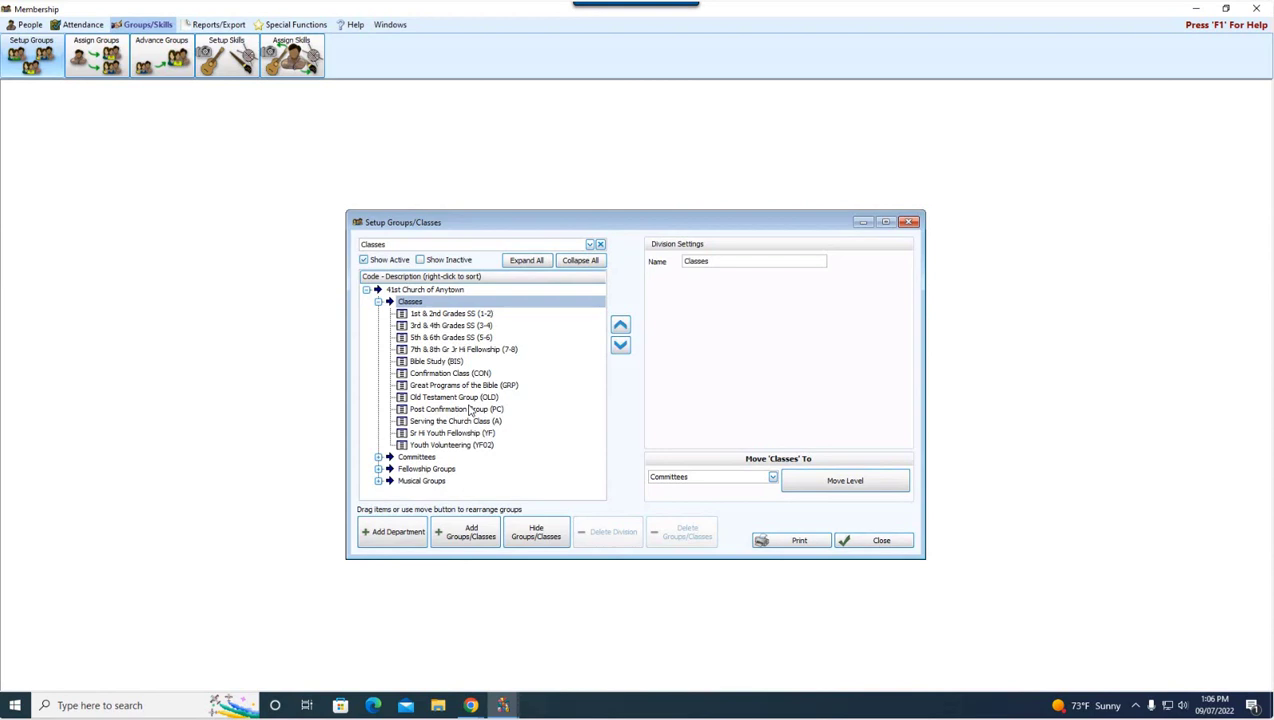
left_click(478, 316)
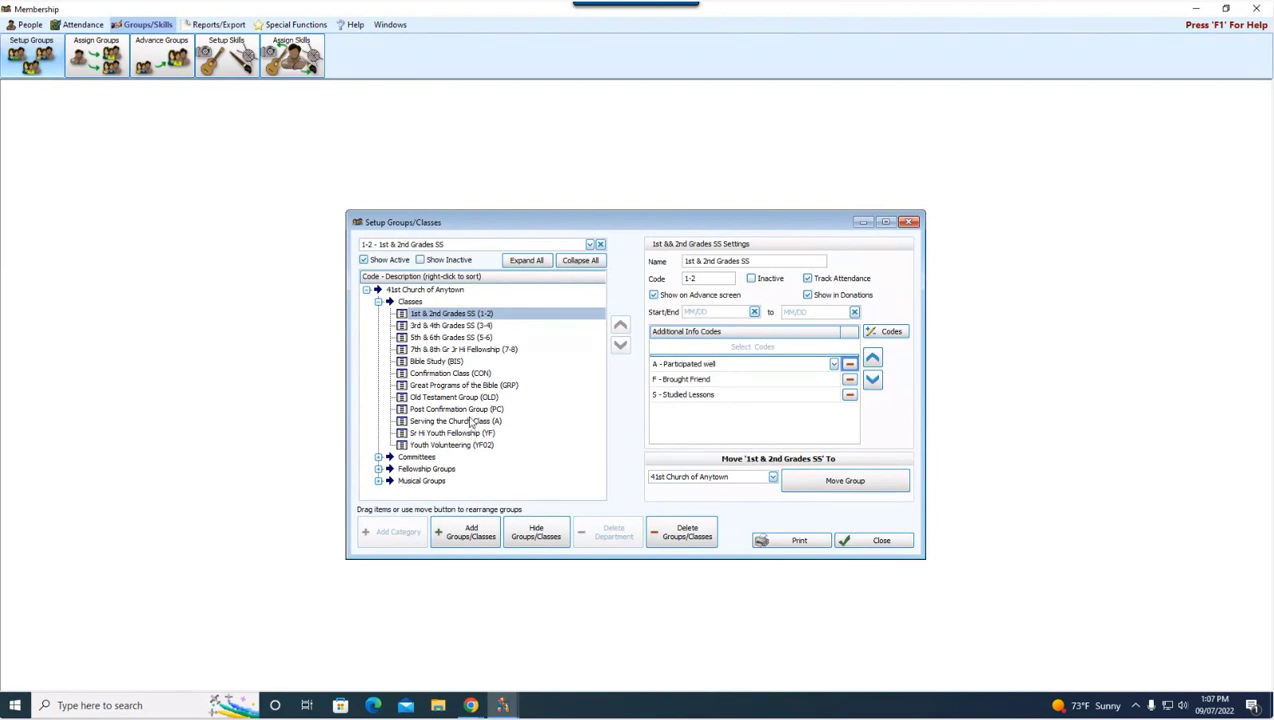
left_click(467, 350)
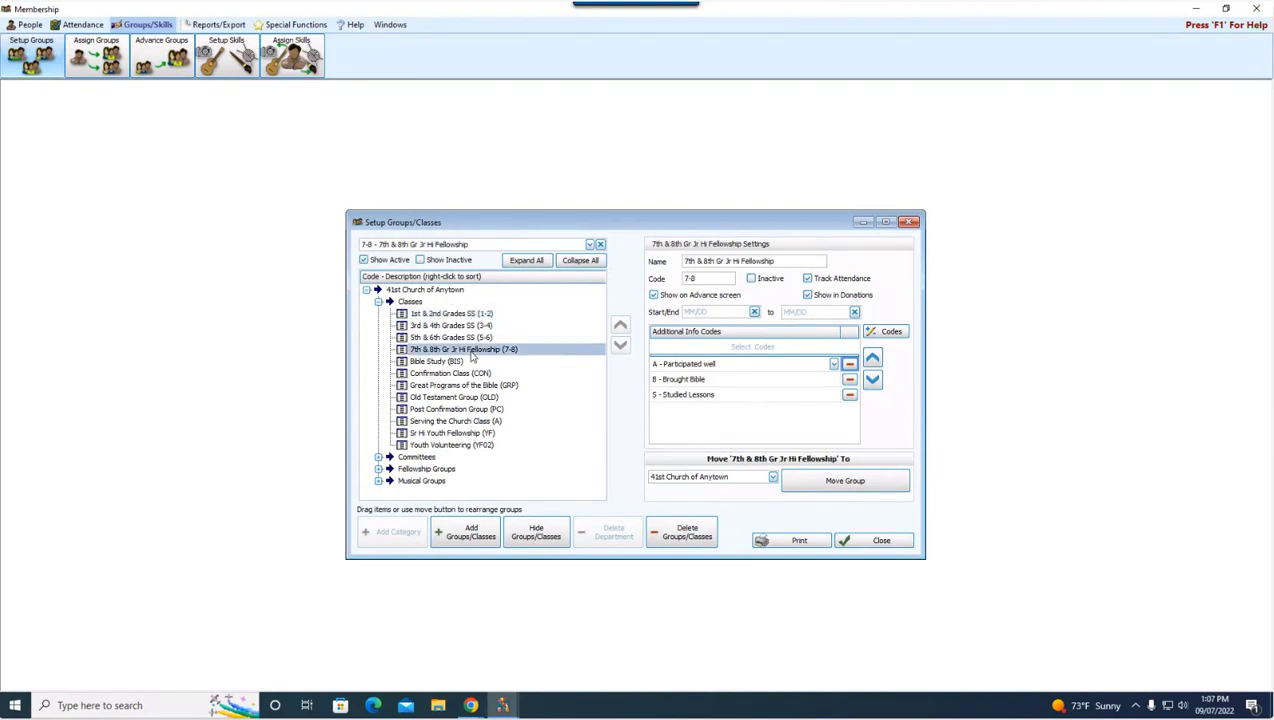
left_click(430, 437)
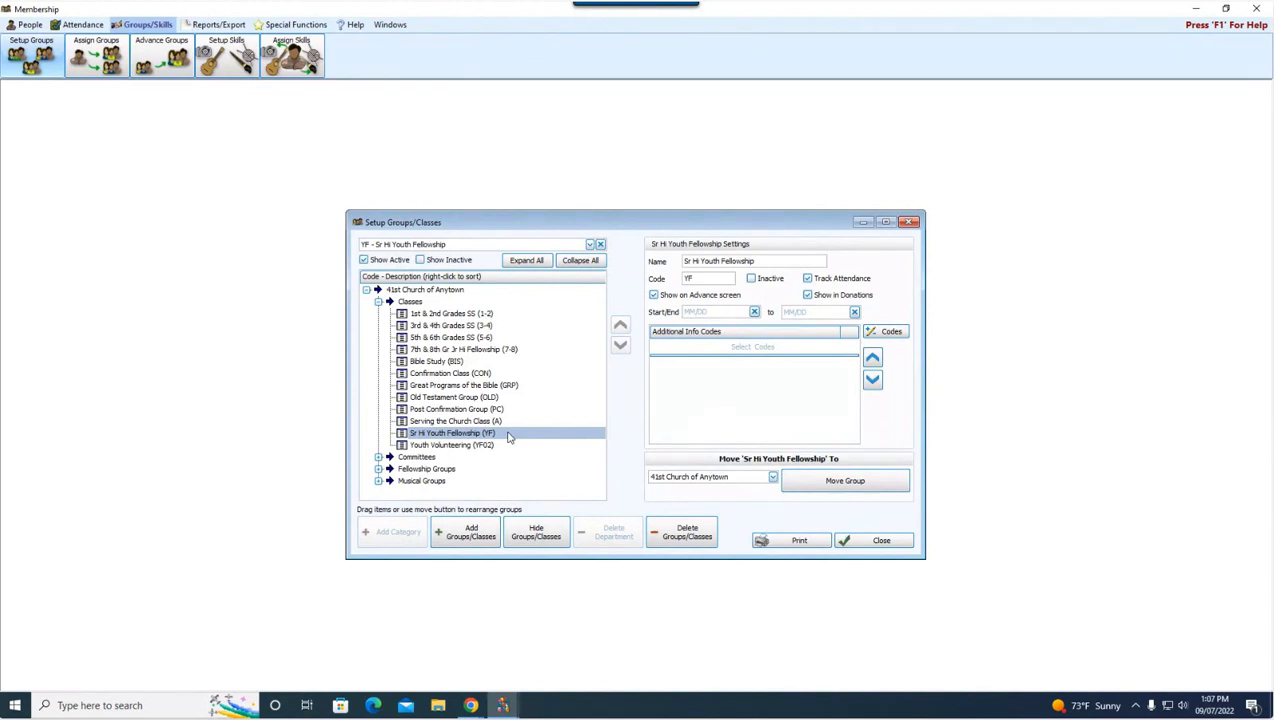
Step: Check the Show on Advance screen option for the grade classes and Sr Hi Youth Fellowship, then close the group setup
left_click(465, 314)
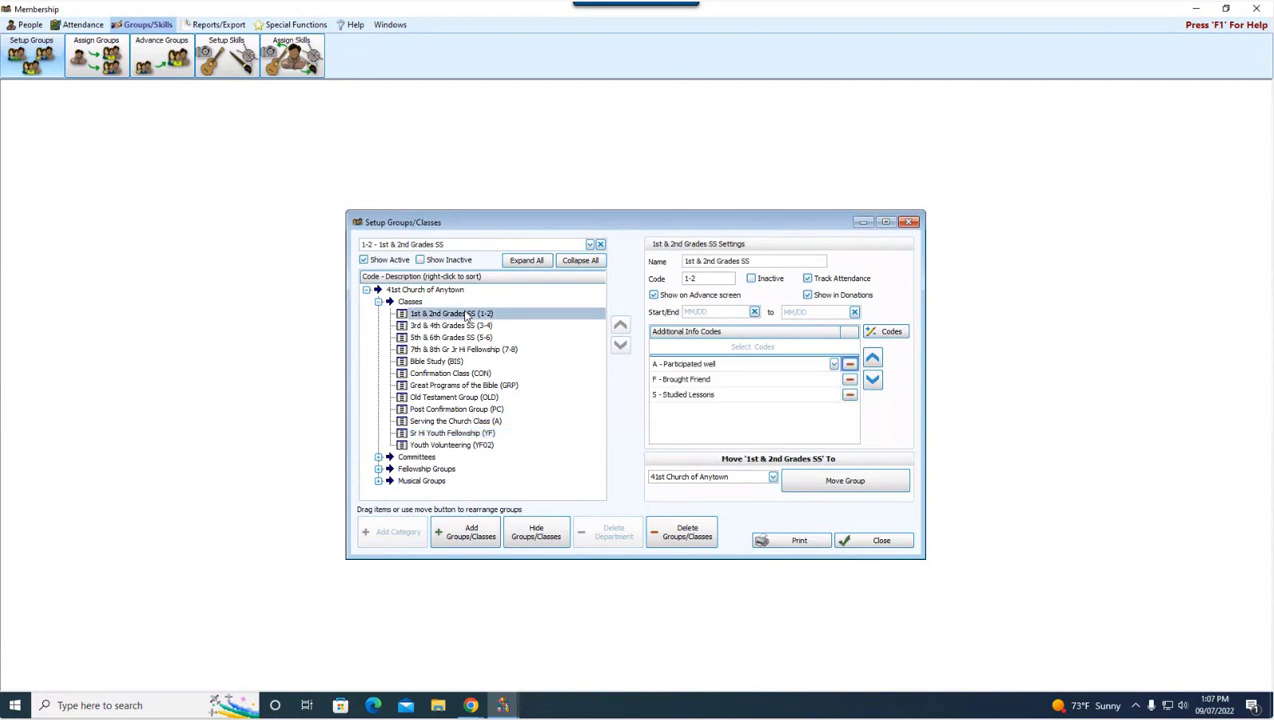
left_click(654, 296)
left_click(476, 328)
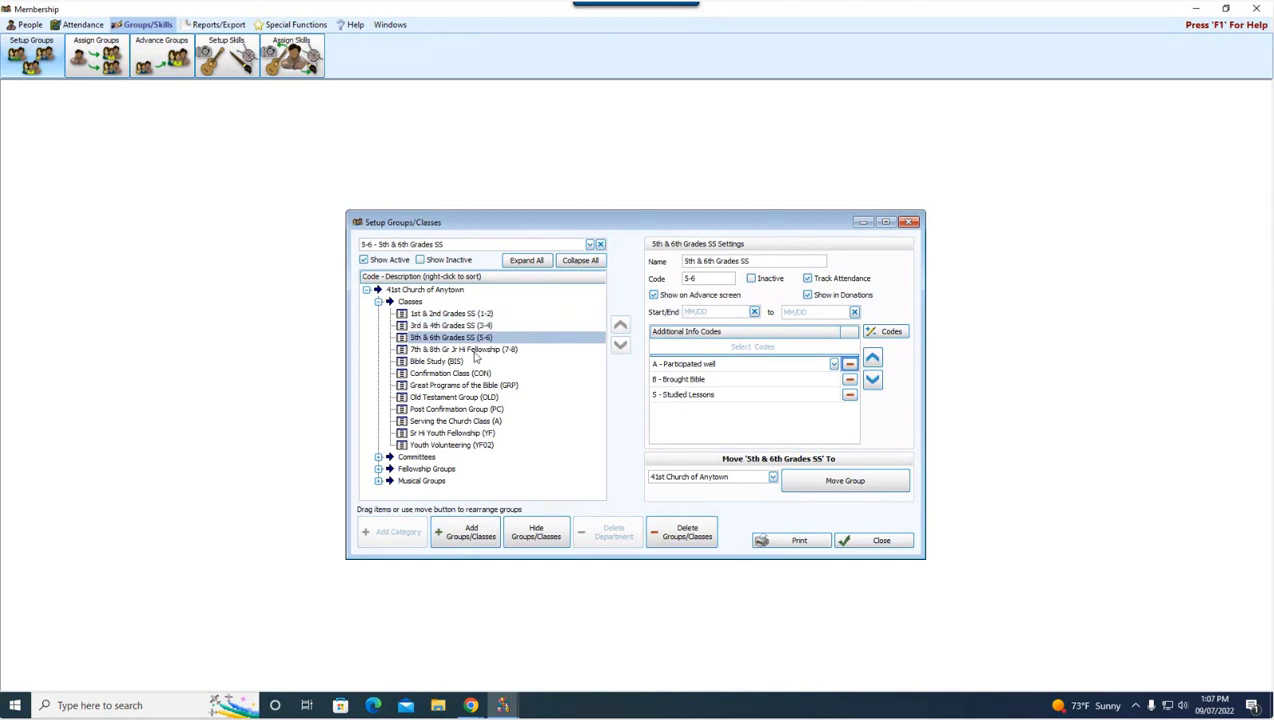
left_click(476, 352)
left_click(460, 436)
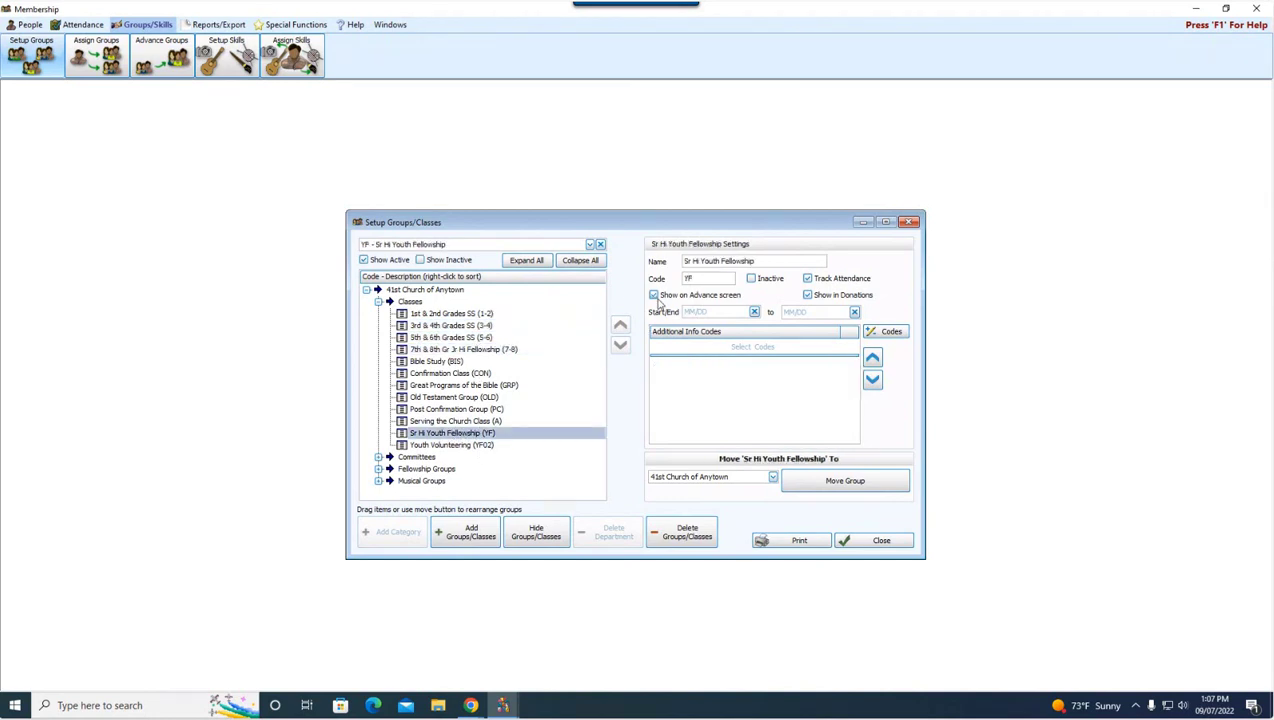
left_click(490, 314)
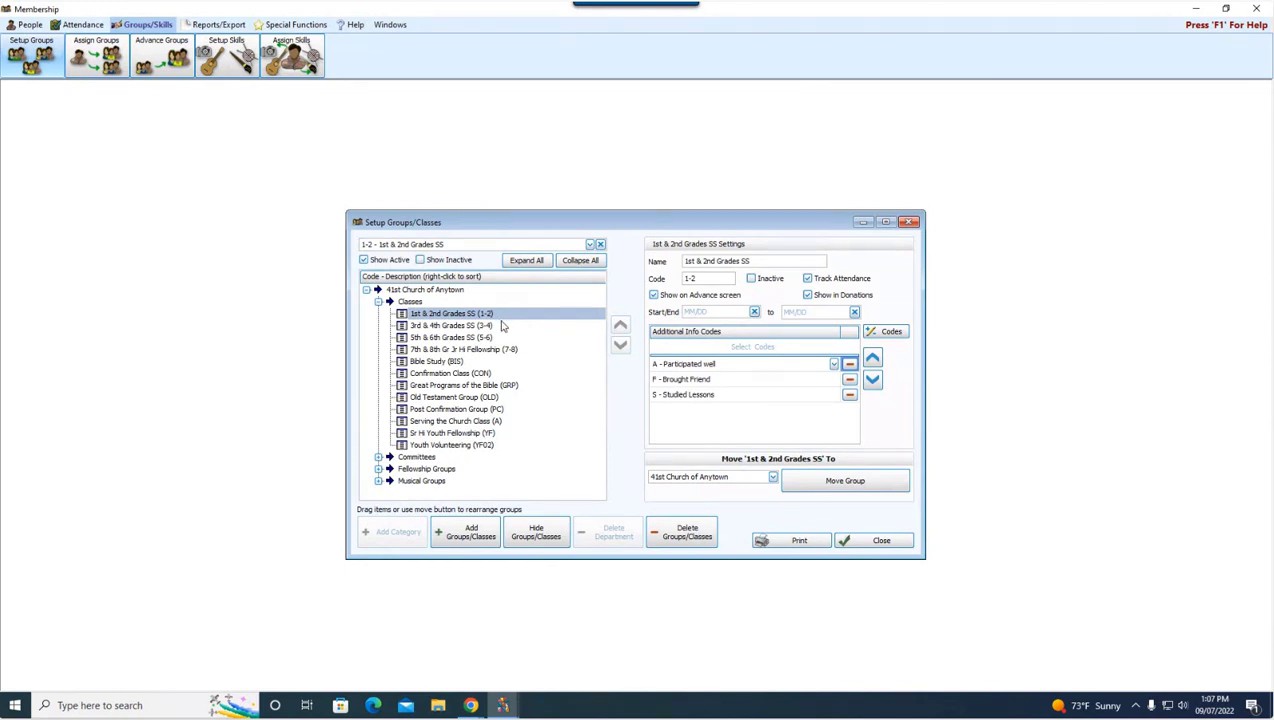
left_click(654, 296)
left_click(670, 301)
left_click(910, 223)
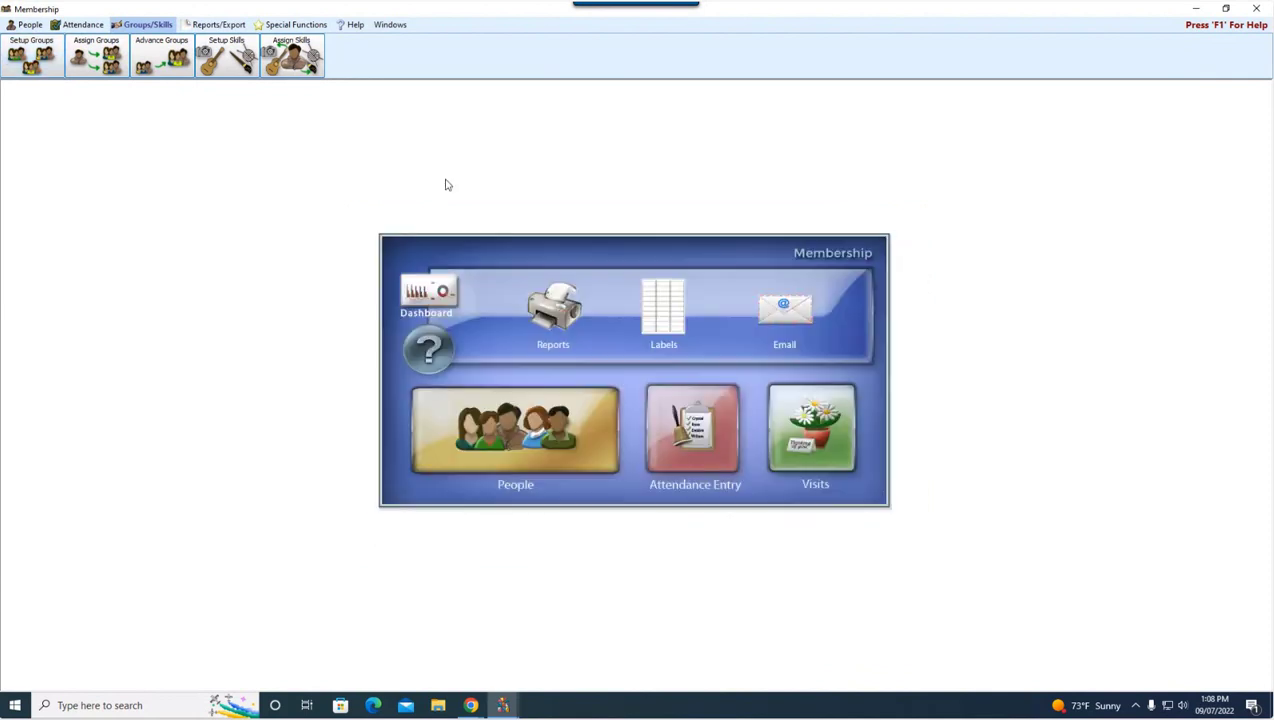
Step: Open the group advancement form and examine the destination class choices for 1st & 2nd Grades SS
left_click(162, 63)
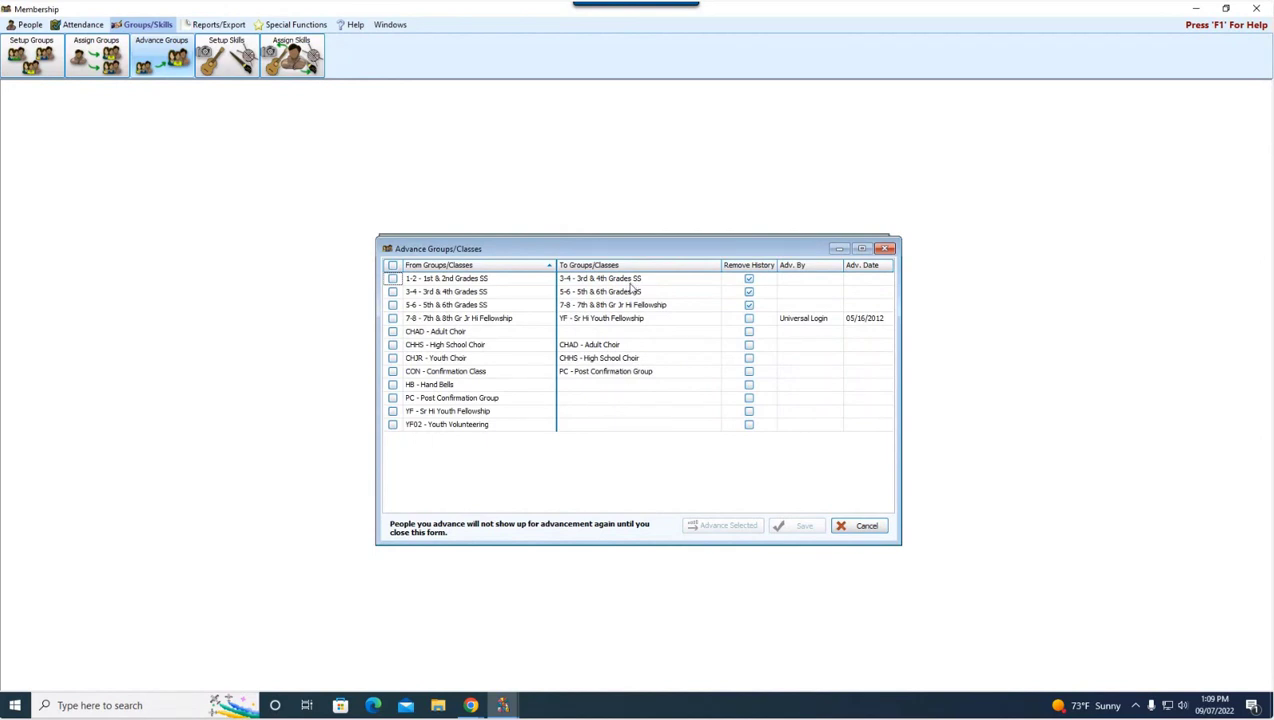
left_click(433, 284)
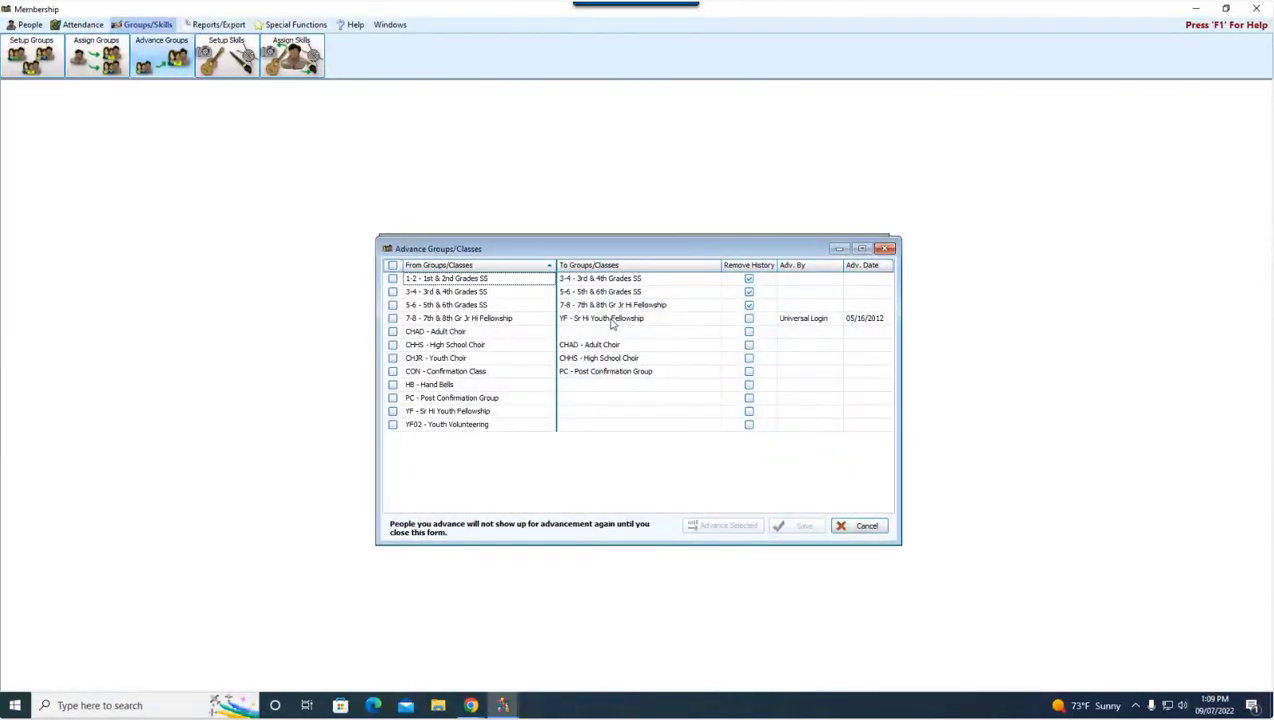
left_click(676, 278)
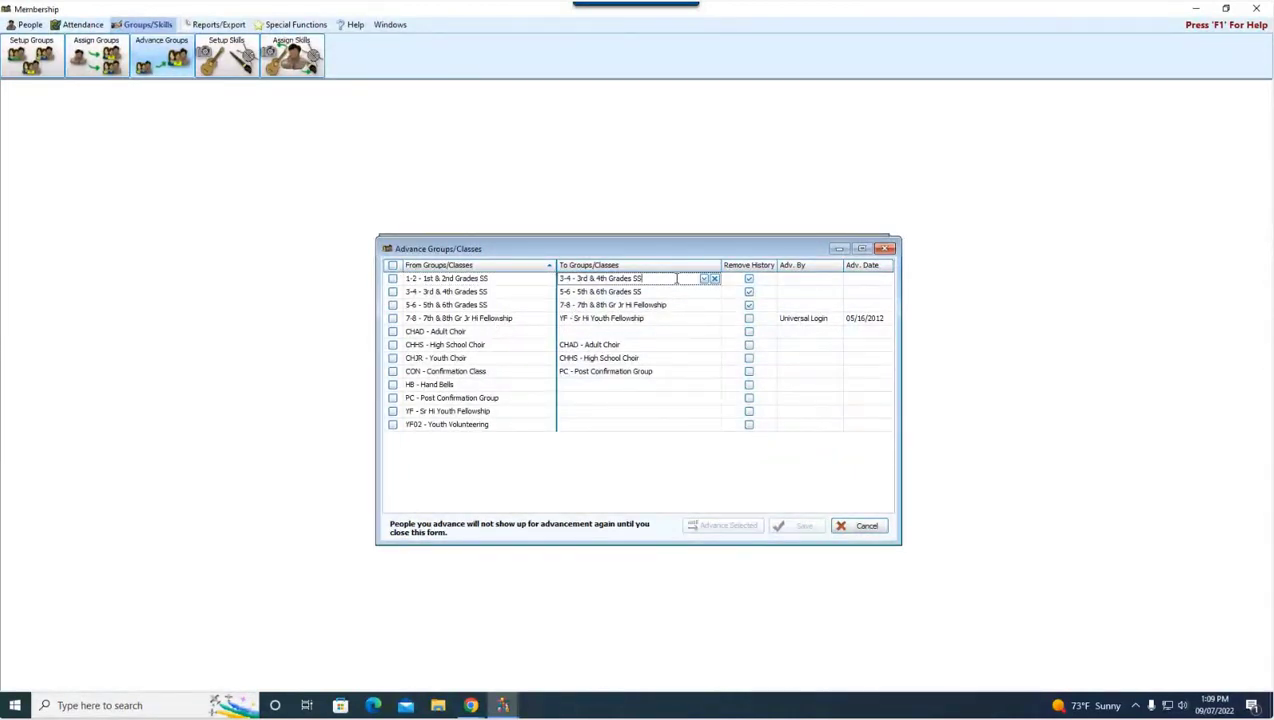
left_click(704, 279)
left_click(684, 318)
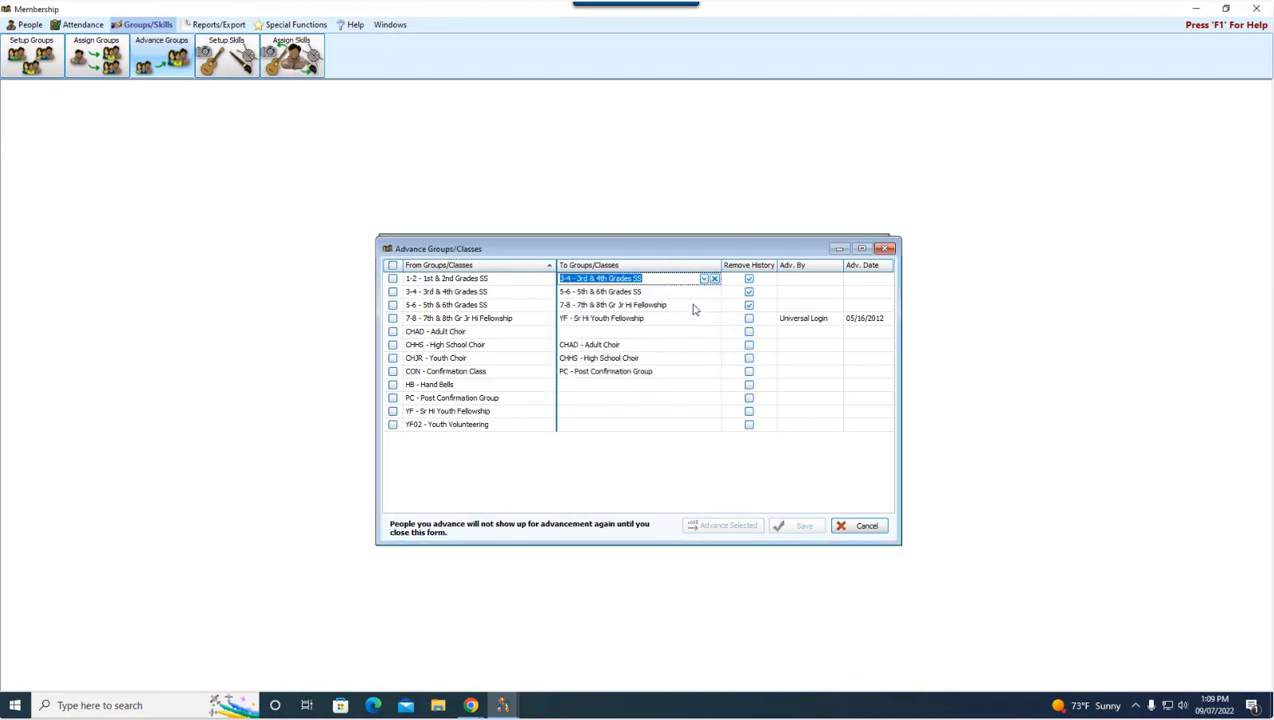
Step: Try 7th & 8th Gr Jr Hi Fellowship as the destination for 3rd & 4th Grades SS, restore 5th & 6th Grades SS and save
left_click(704, 294)
left_click(704, 293)
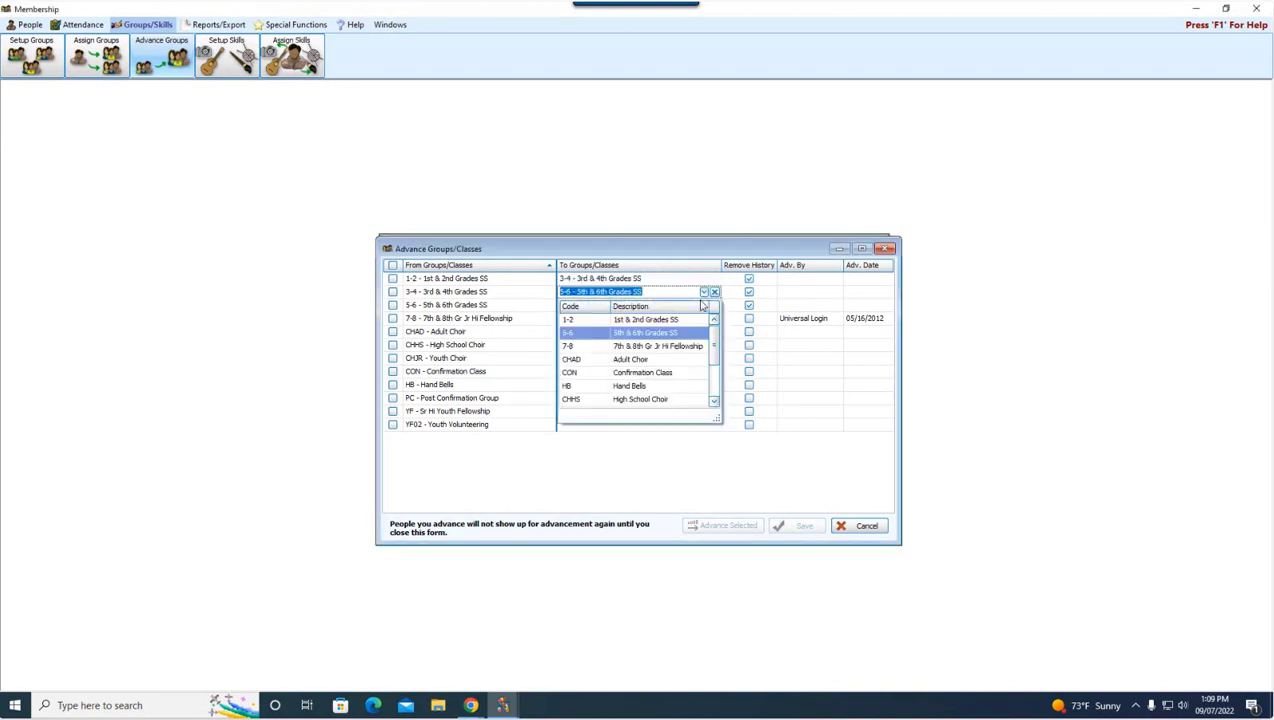
left_click(663, 346)
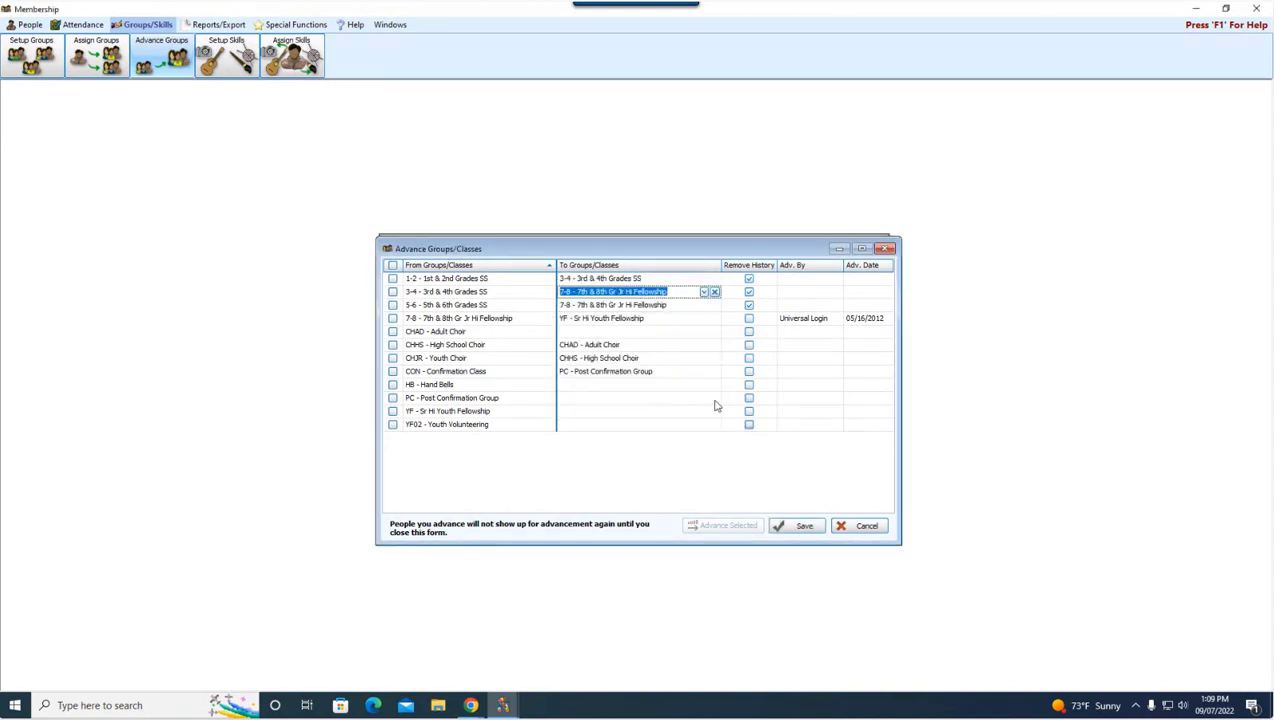
left_click(704, 291)
left_click(640, 338)
left_click(797, 526)
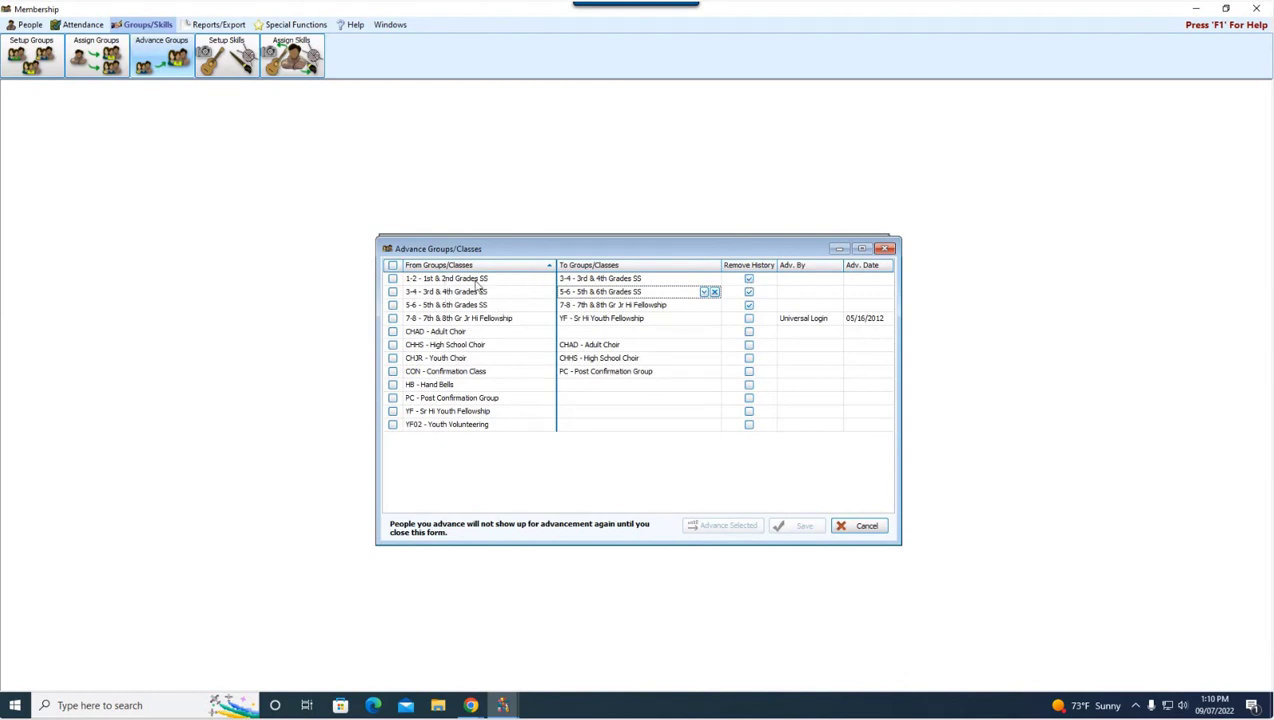
Step: Enable Remove History for 7th & 8th Gr Jr Hi Fellowship and start advancing the 1-2, 3-4, 5-6 and 7-8 classes
left_click(750, 319)
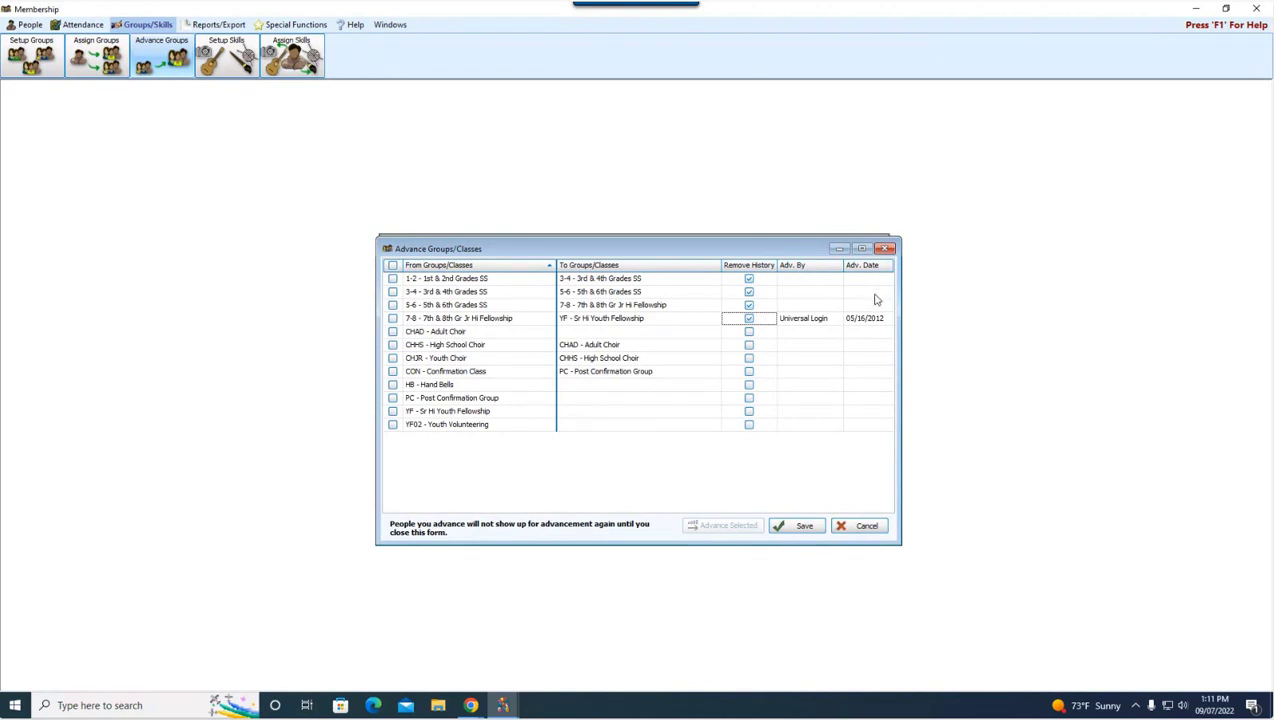
left_click(392, 279)
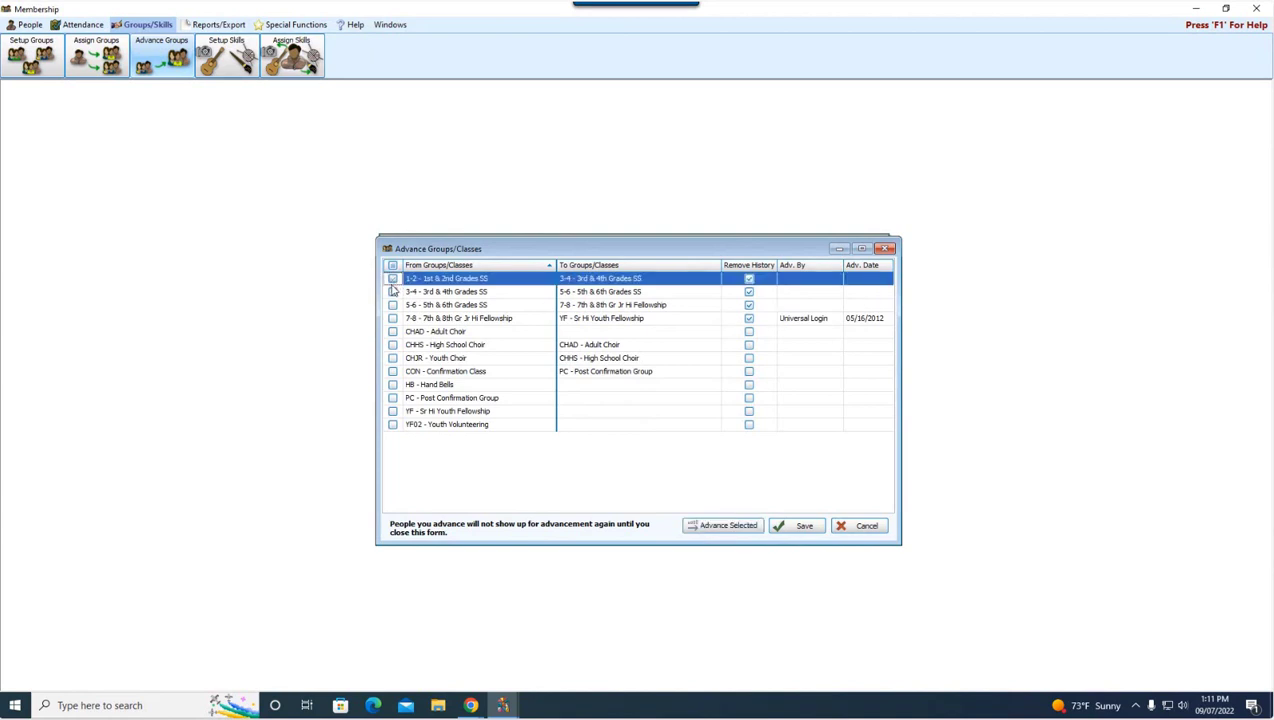
left_click(392, 292)
left_click(392, 305)
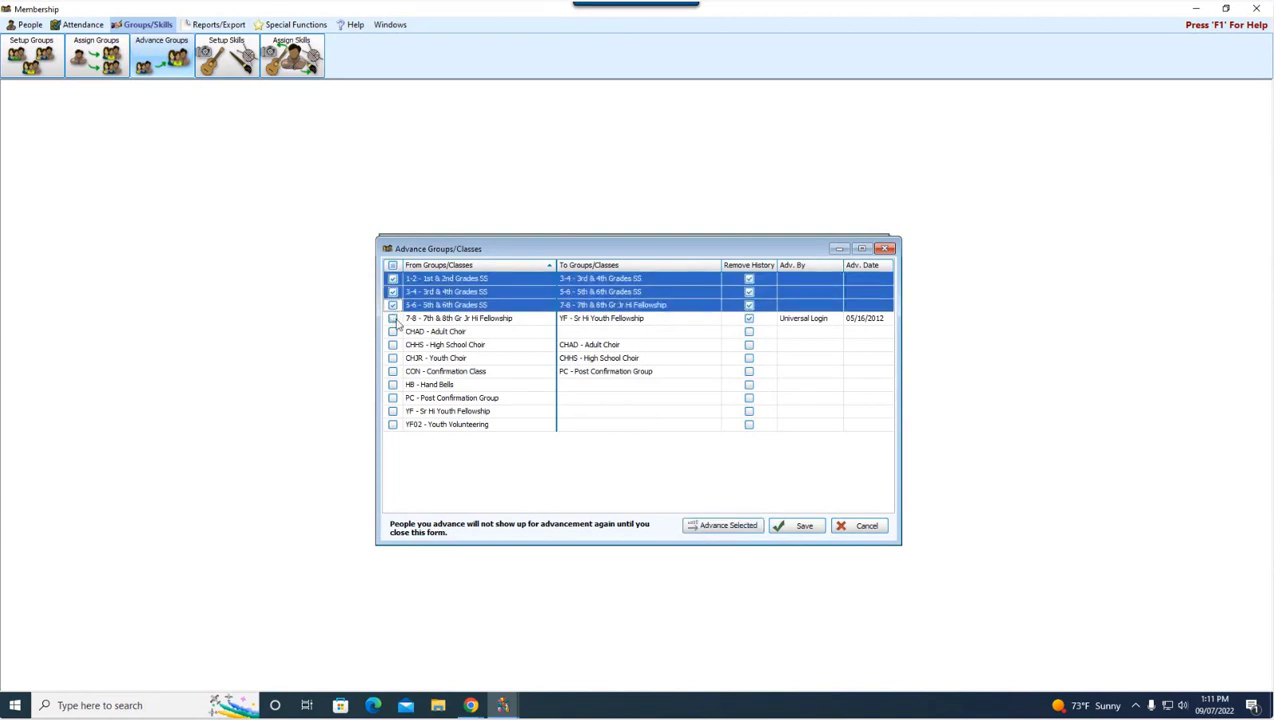
left_click(392, 318)
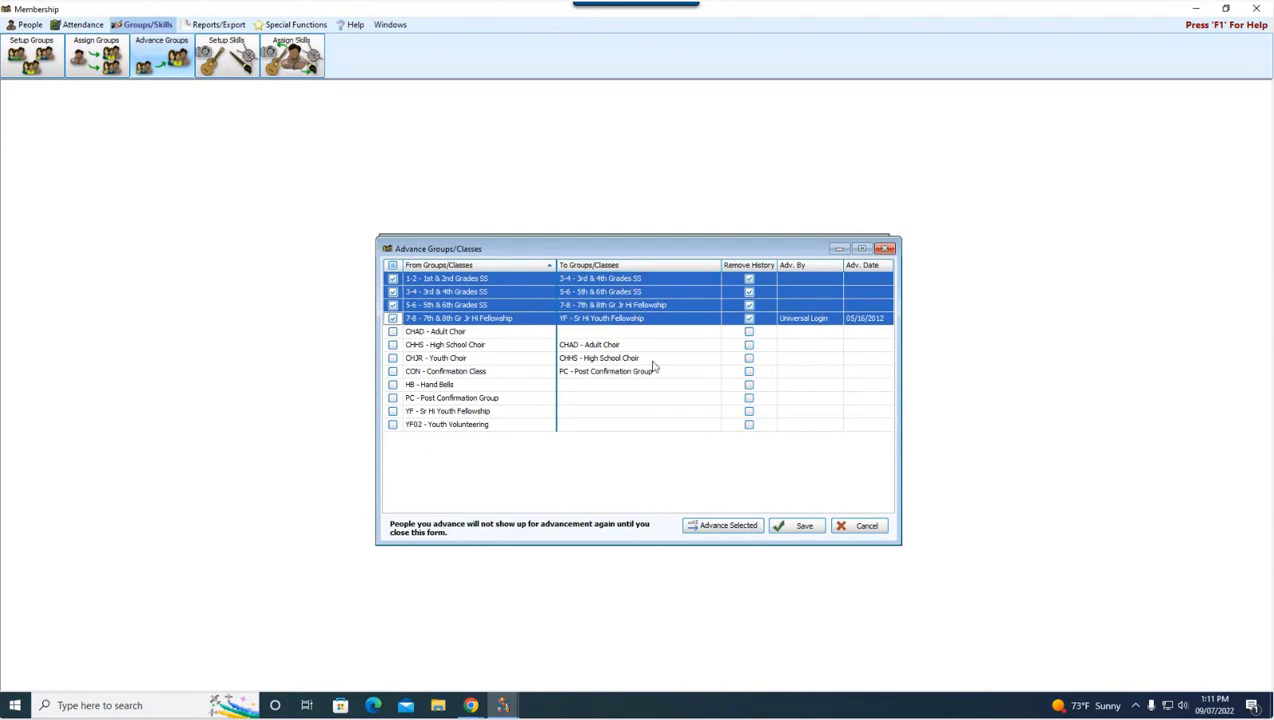
left_click(728, 527)
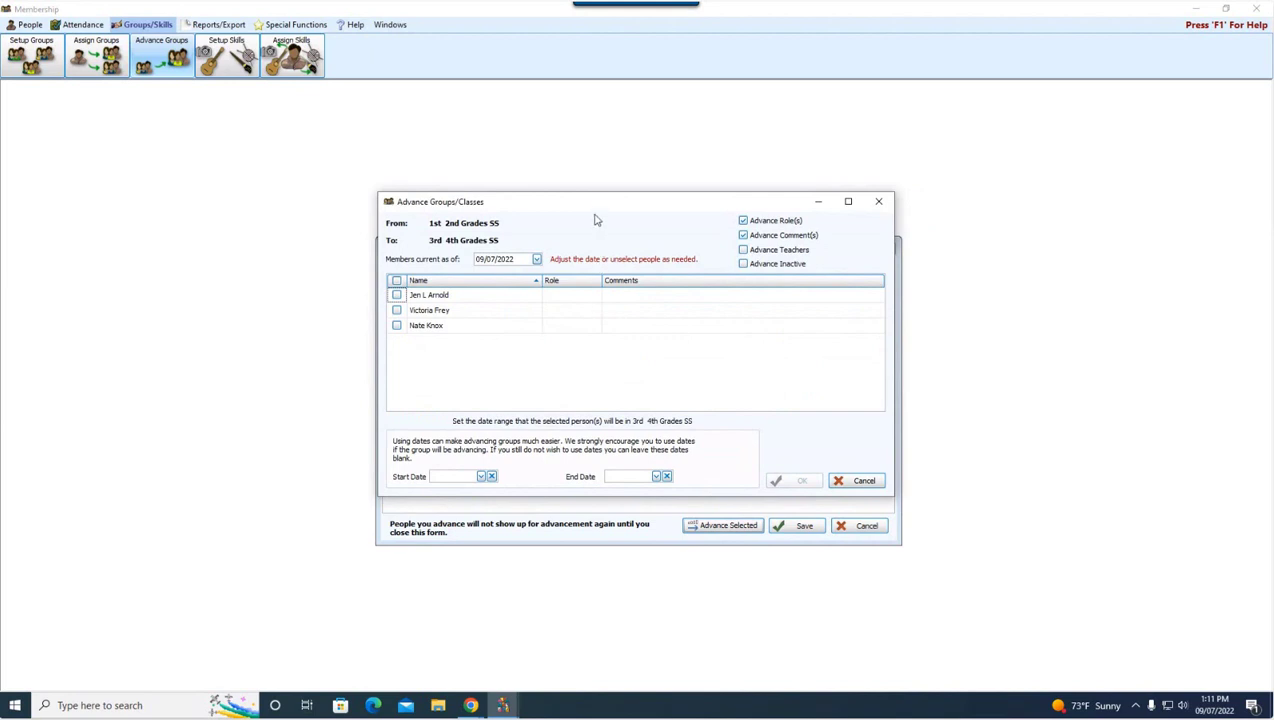
Step: Mark only the first and third listed members for advancement from 1st & 2nd Grades SS to 3rd & 4th Grades SS
left_click_drag(595, 210, 586, 242)
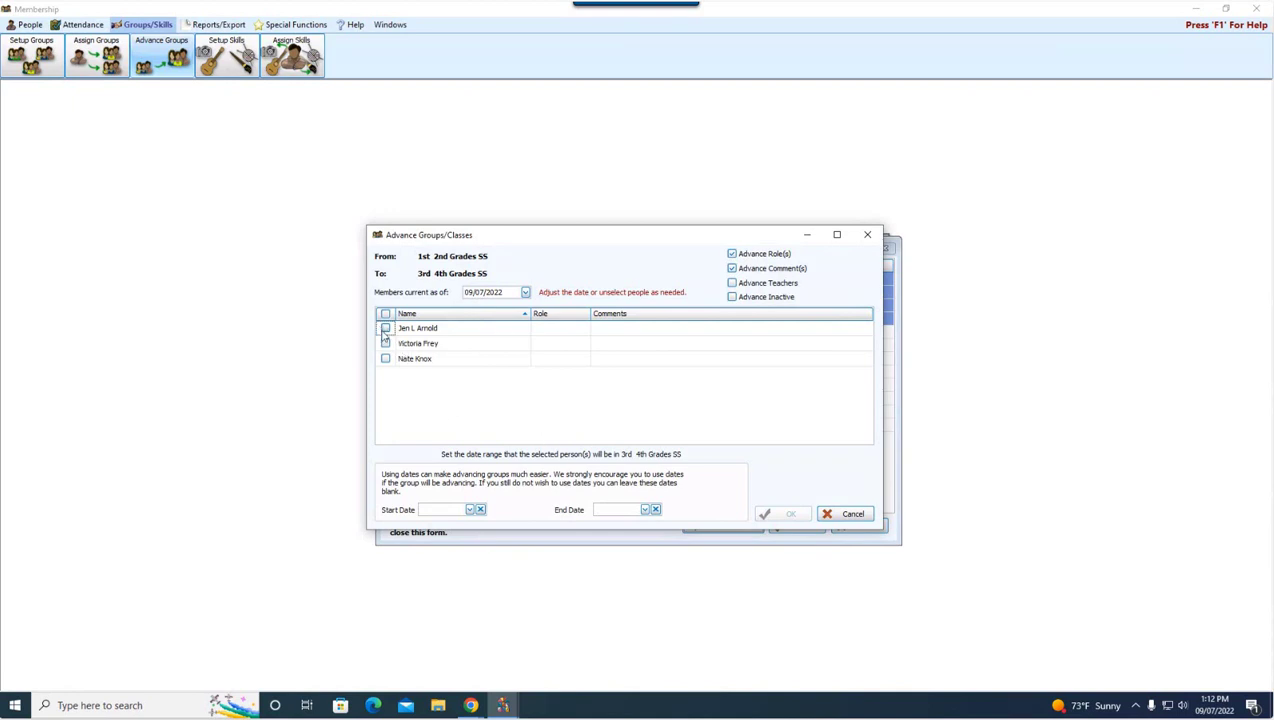
left_click(386, 314)
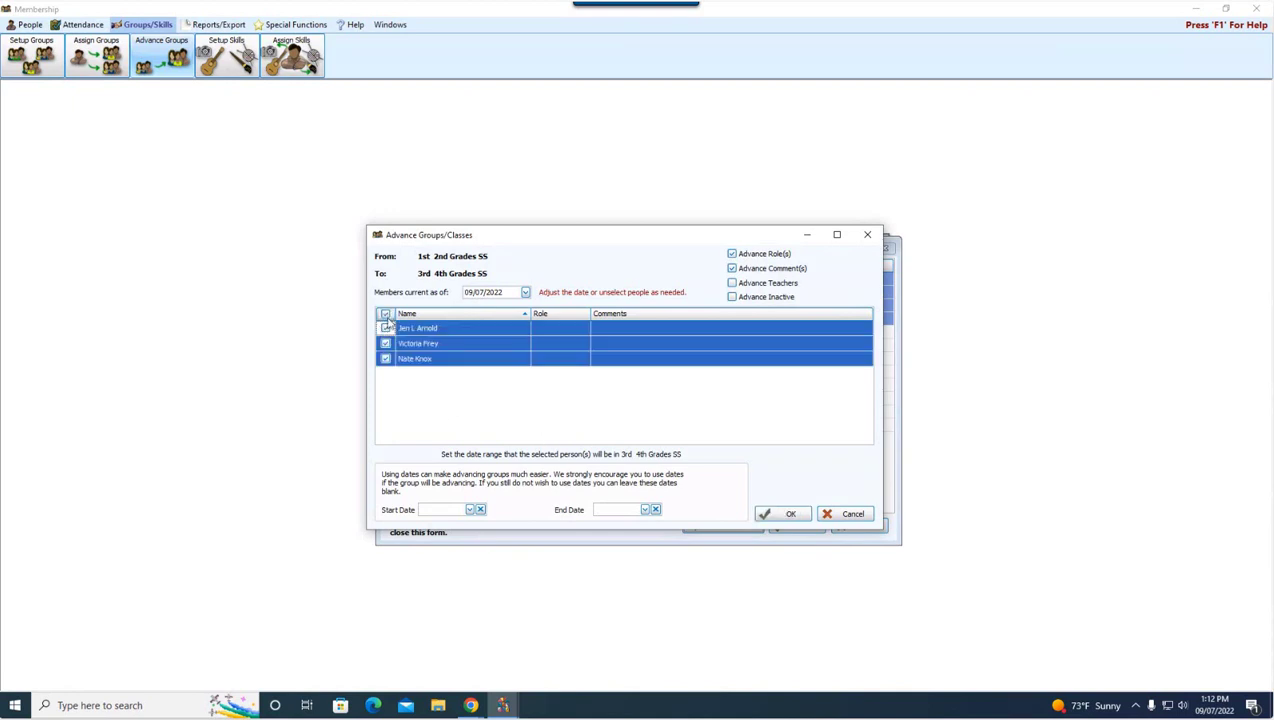
left_click(386, 314)
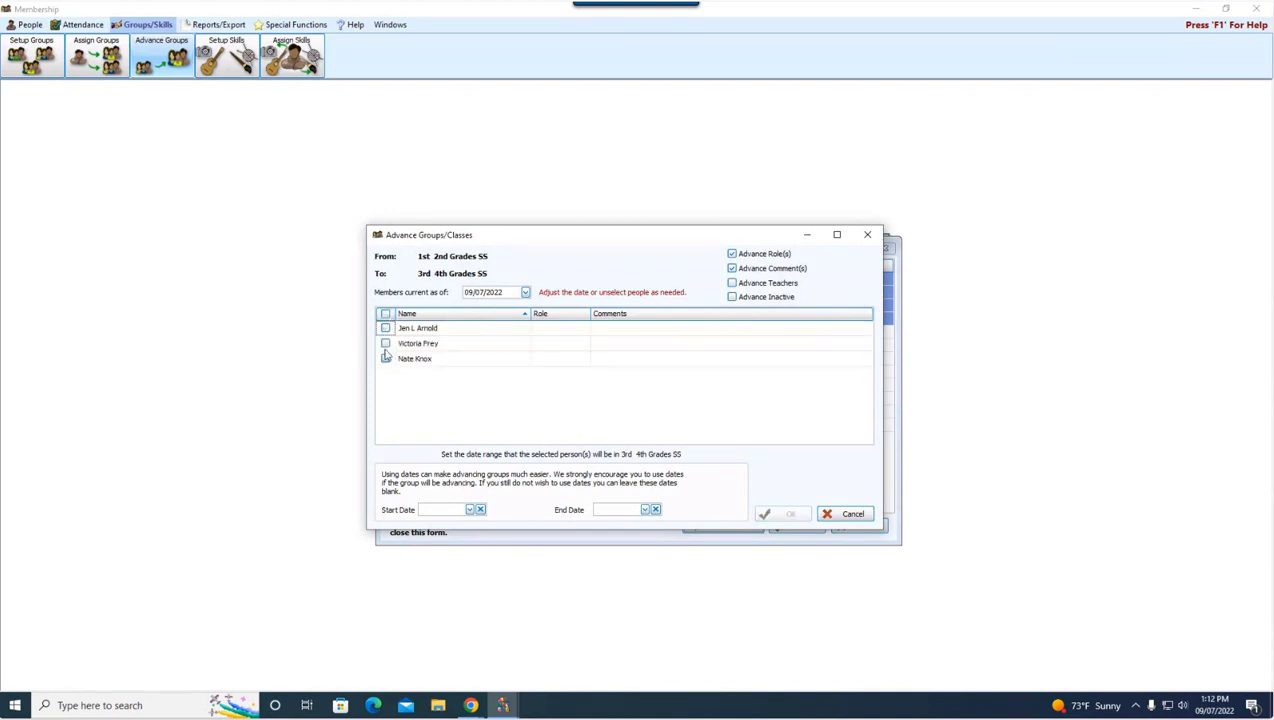
left_click(385, 329)
left_click(385, 358)
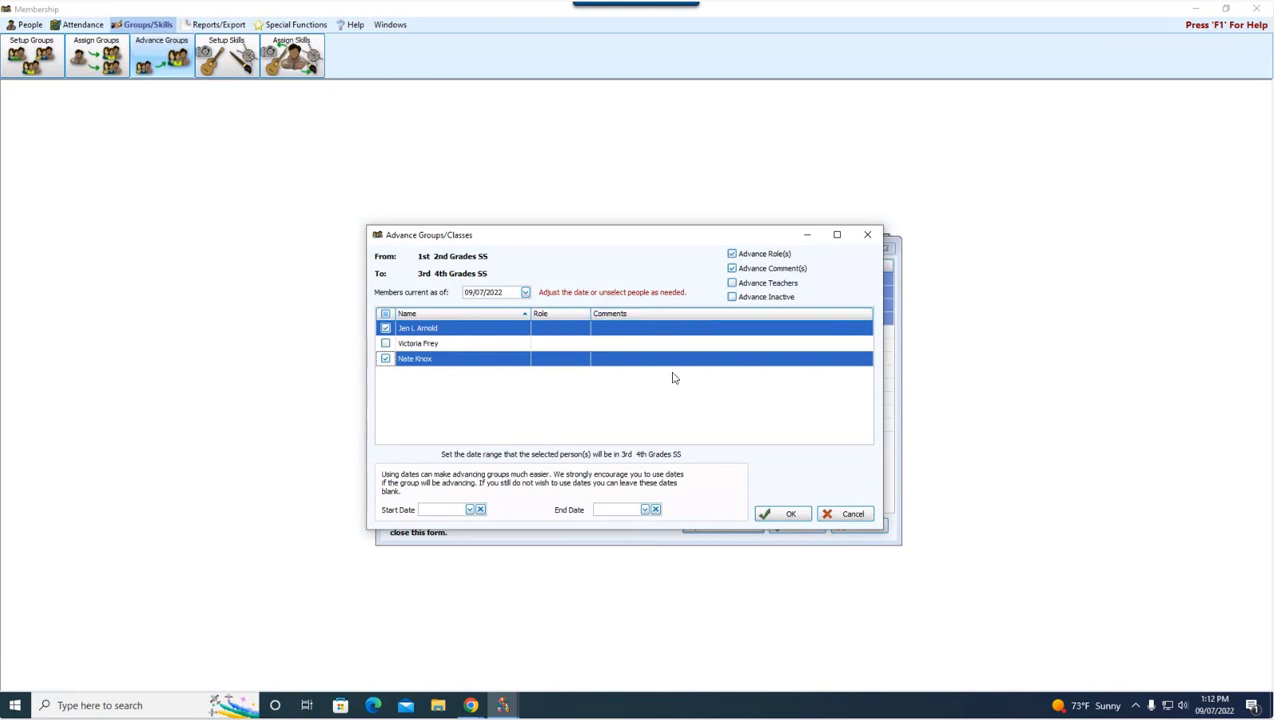
Step: Try the Advance Teachers and Advance Inactive options for the 1st & 2nd Grades SS advancement
left_click(788, 286)
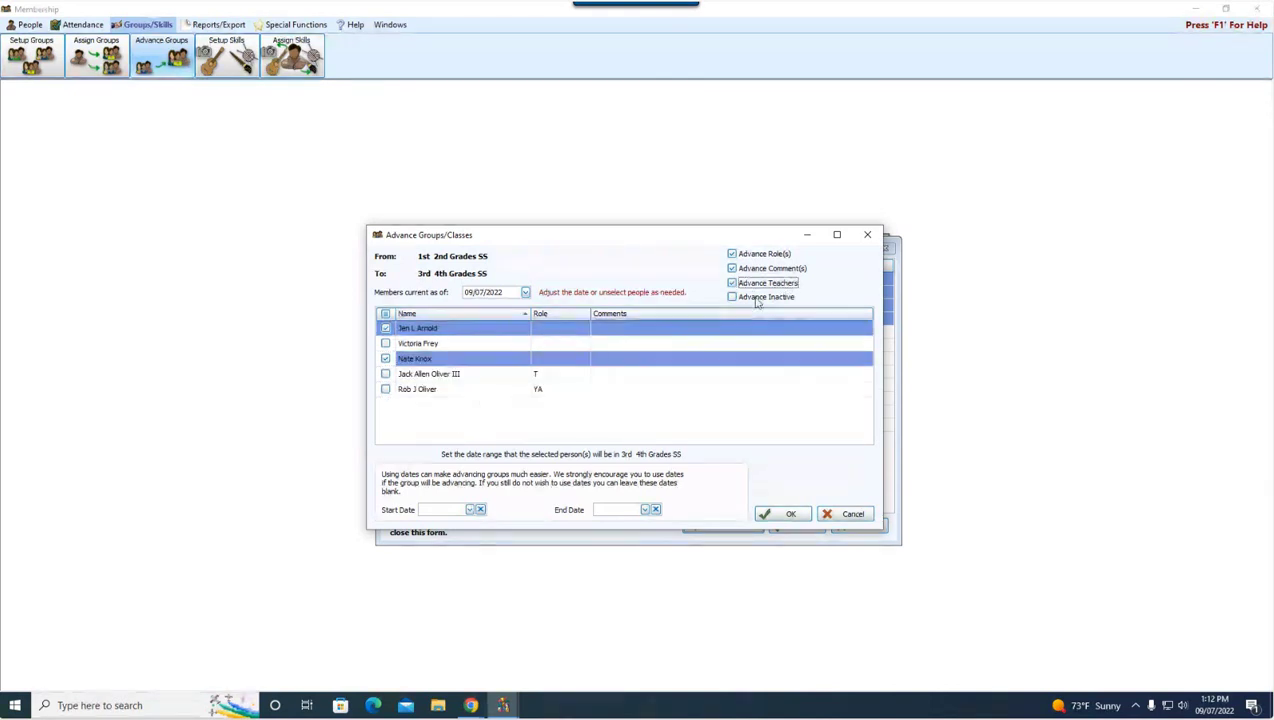
left_click(784, 286)
left_click(787, 300)
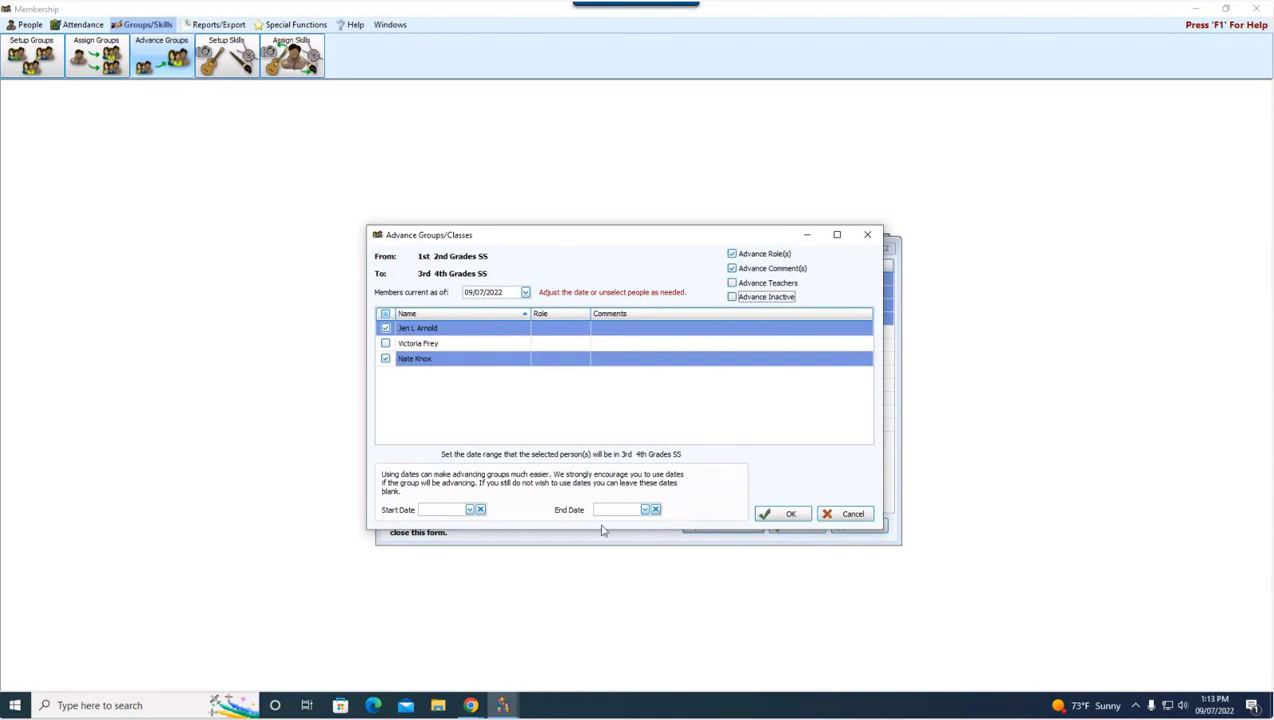
Step: Confirm the 1st & 2nd Grades SS advancement without dates and advance all 3rd & 4th Grades SS members to 5th & 6th Grades SS
left_click(789, 514)
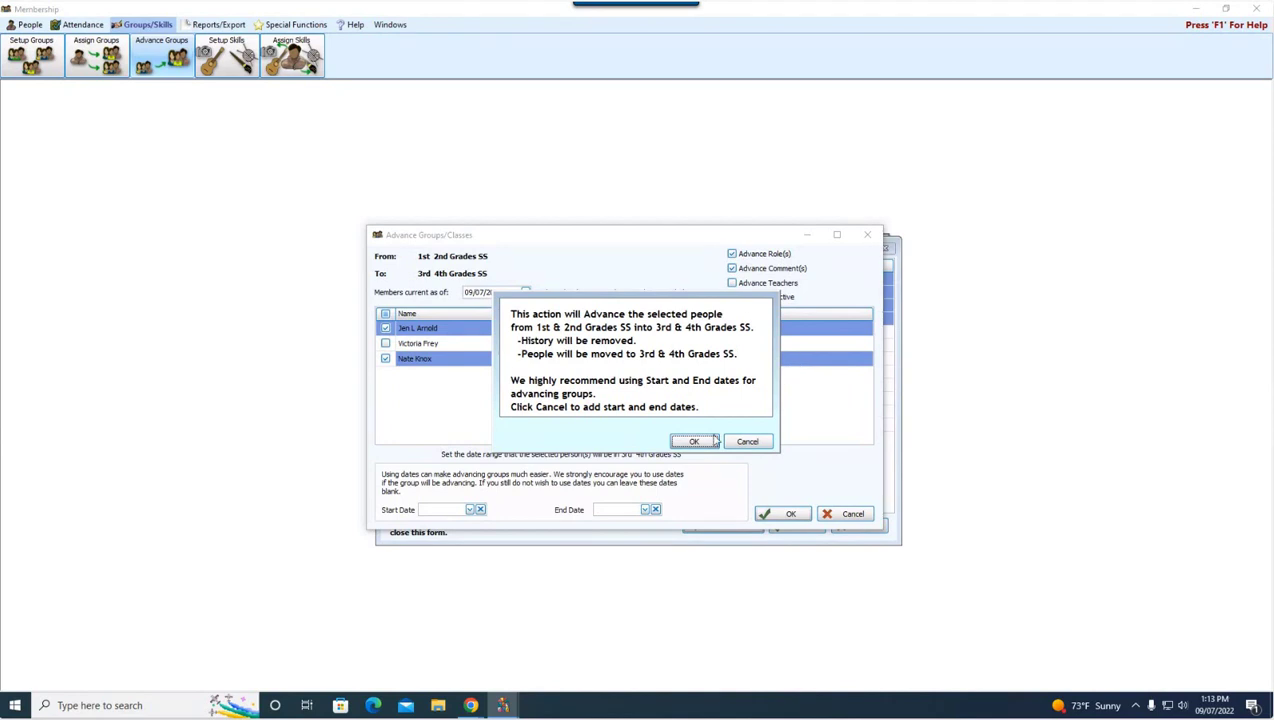
left_click(694, 442)
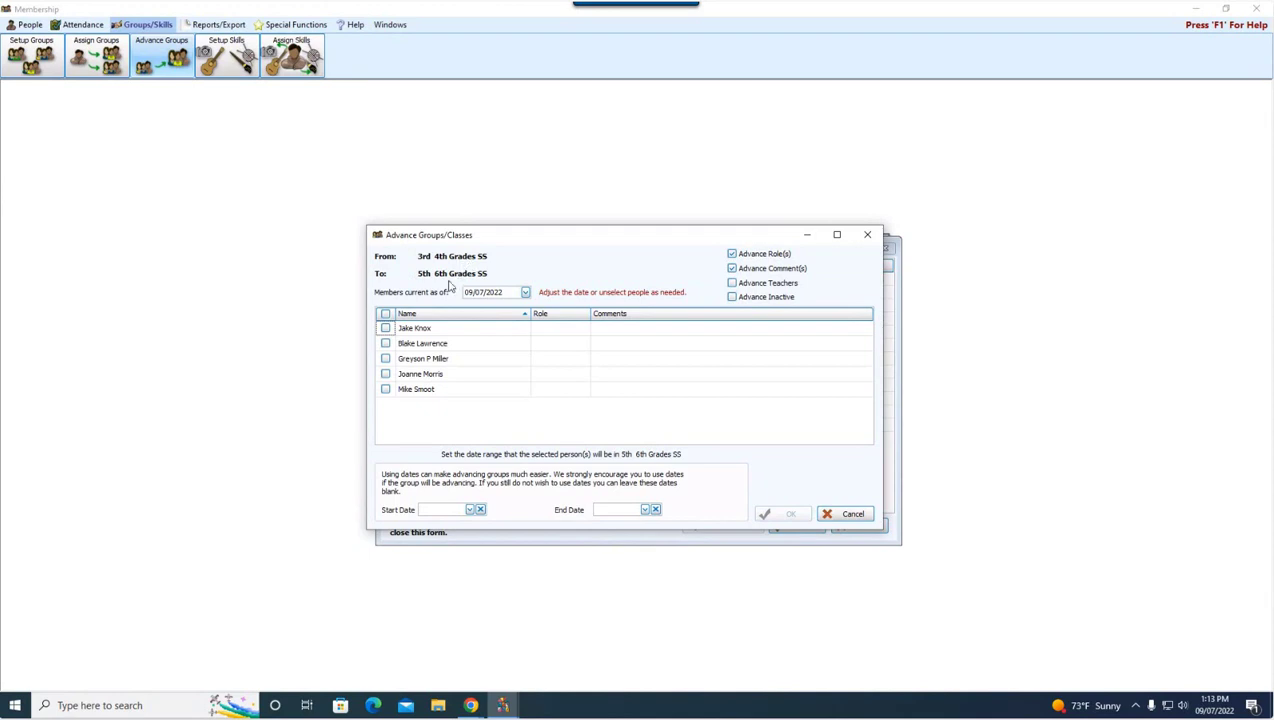
left_click(386, 314)
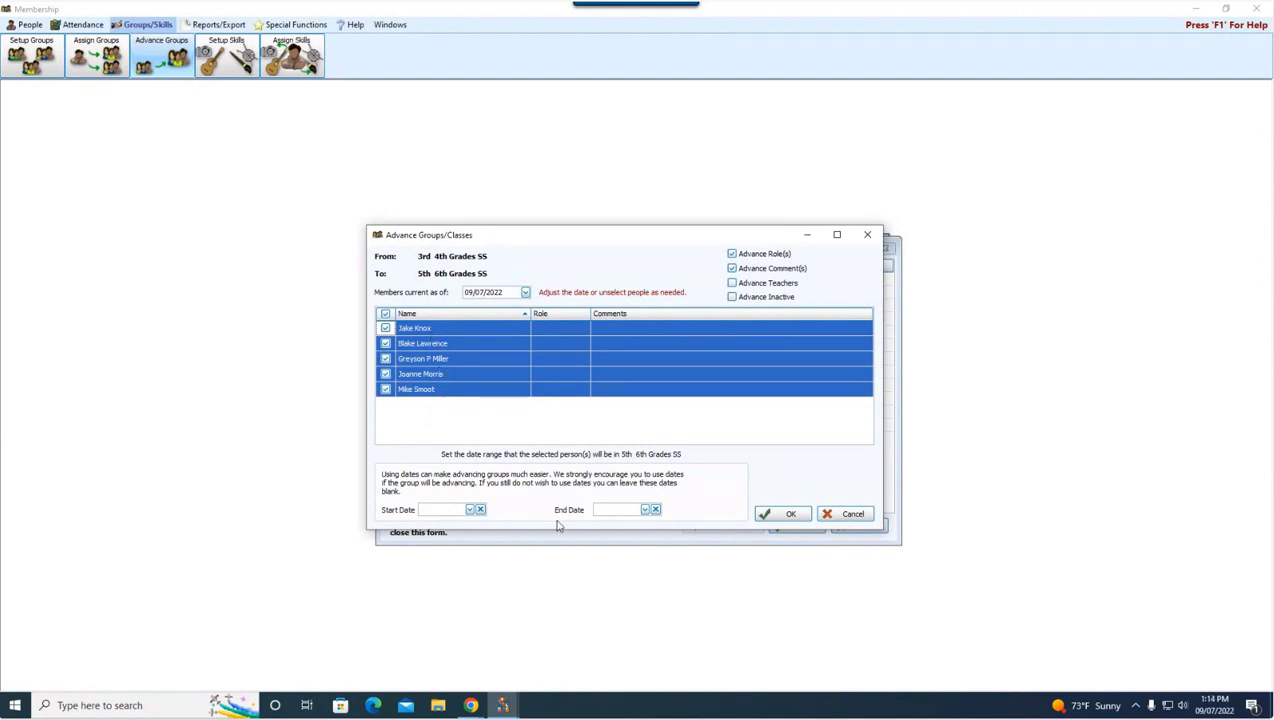
left_click(785, 515)
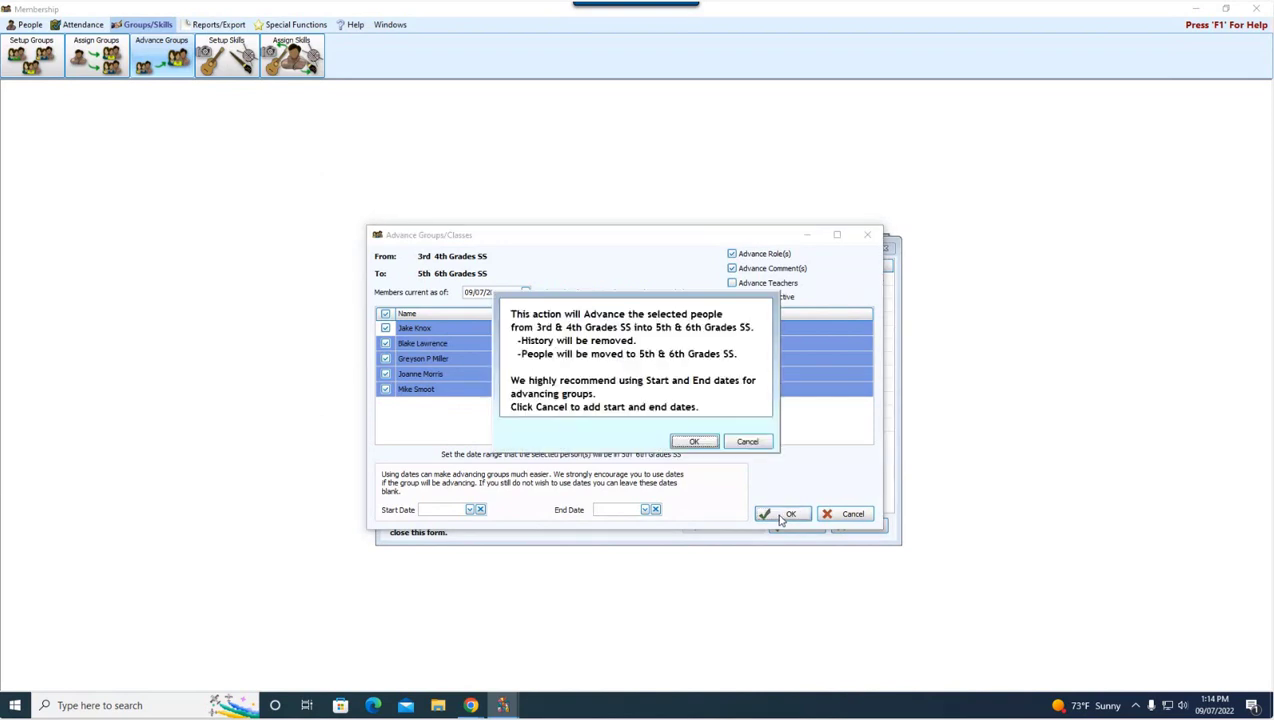
left_click(695, 442)
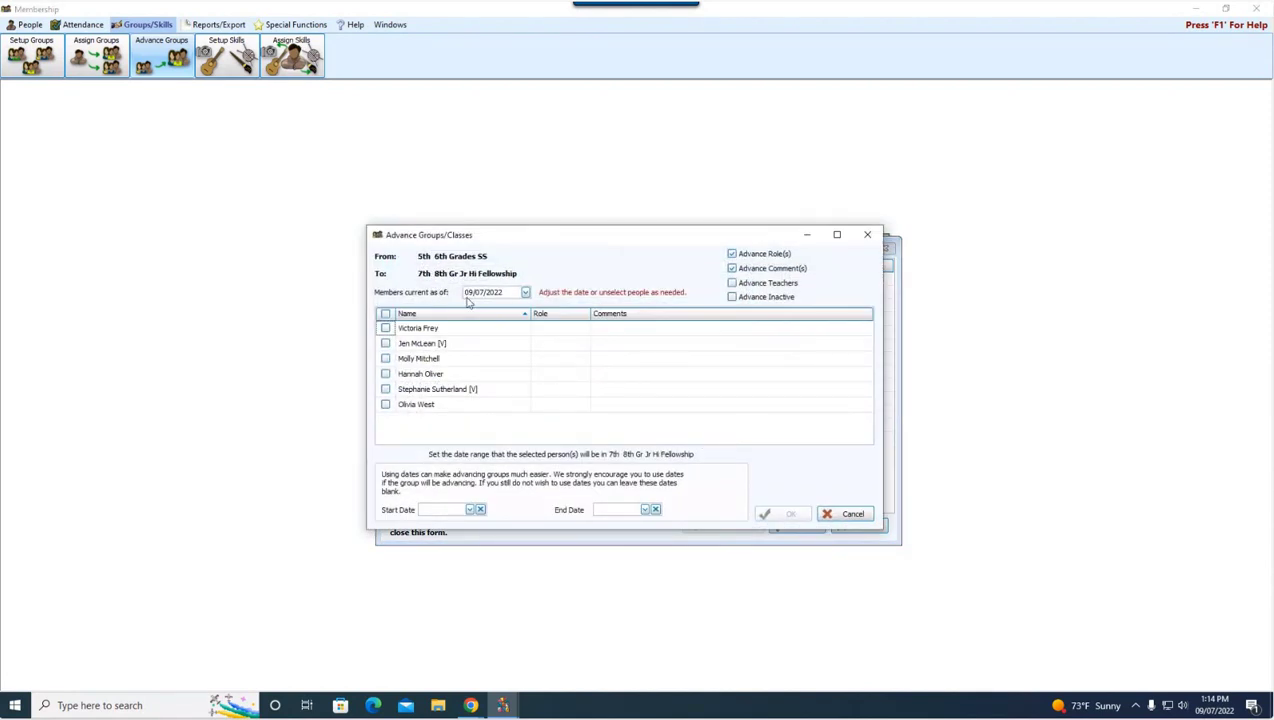
Step: Advance all 5th & 6th Grades SS members except the third listed to 7th & 8th Gr Jr Hi Fellowship, without dates
left_click(385, 313)
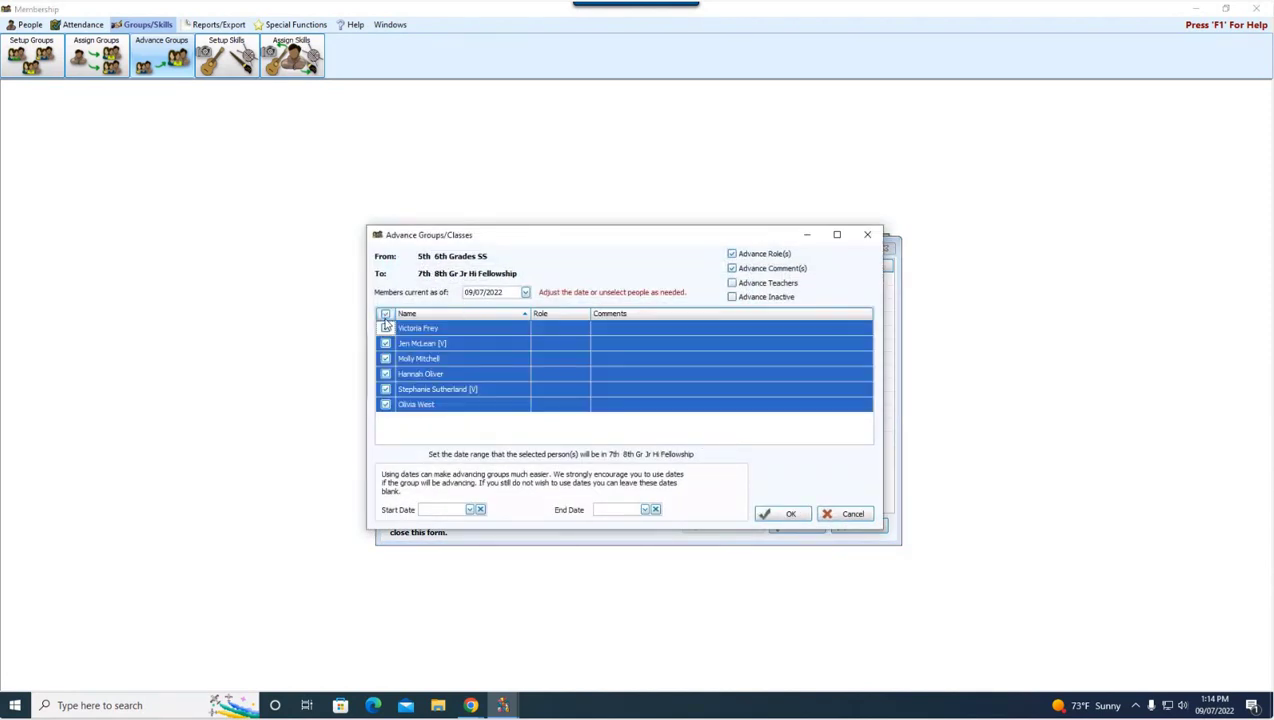
left_click(385, 358)
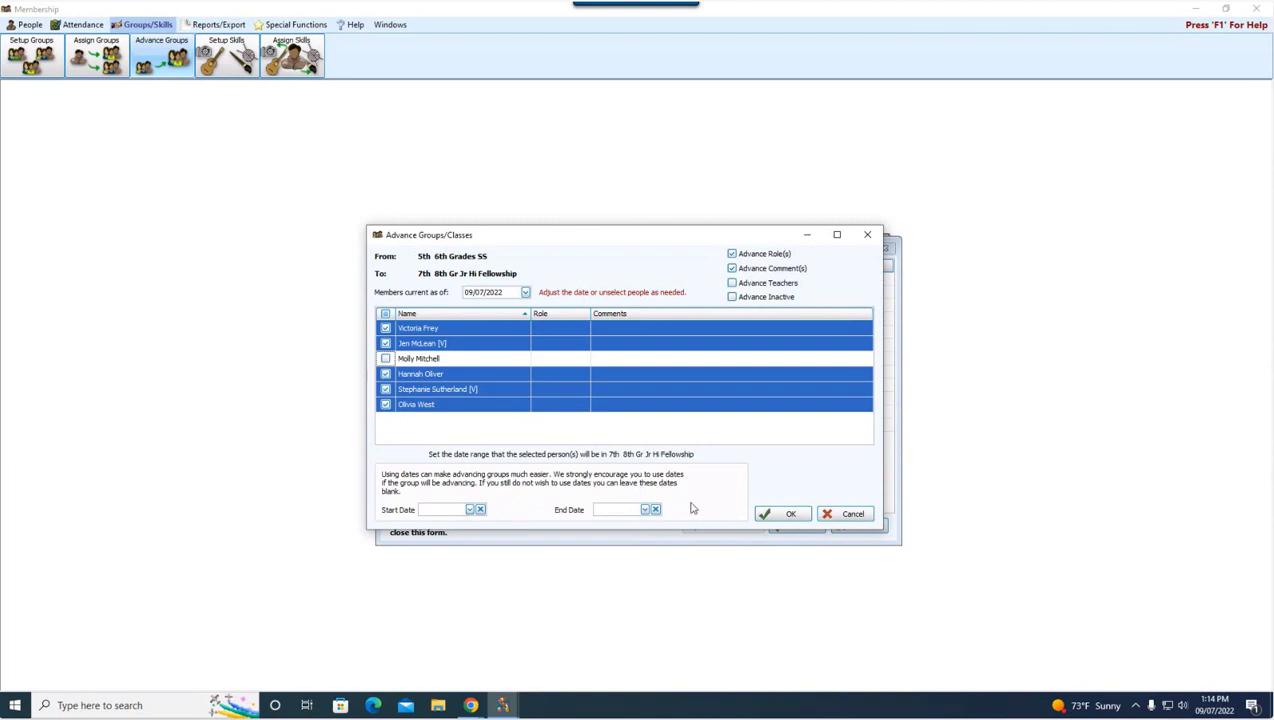
left_click(774, 511)
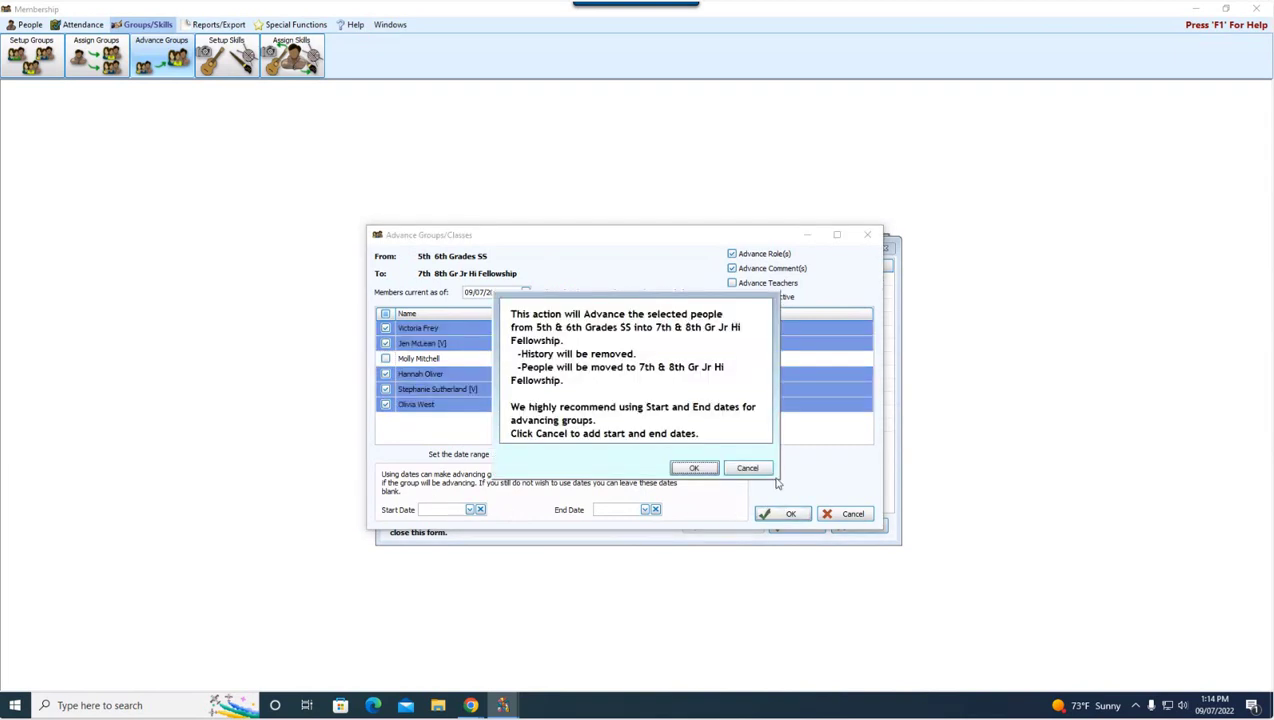
left_click(705, 468)
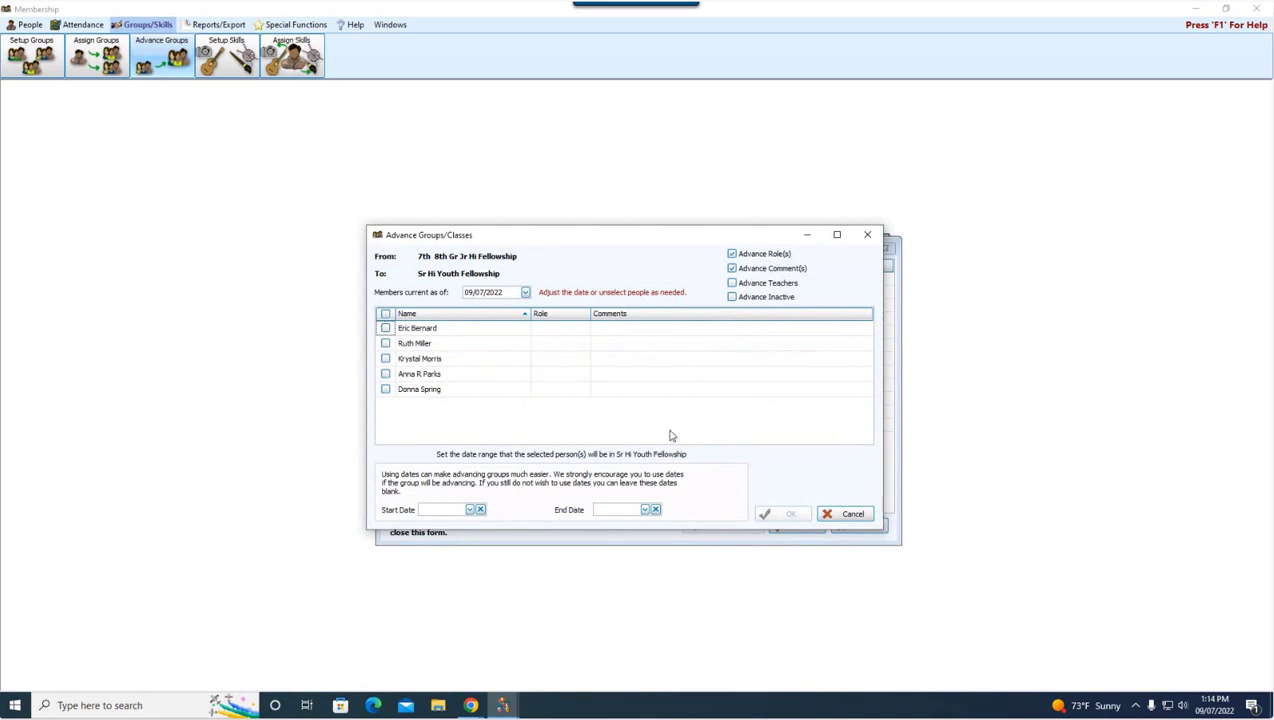
Step: Advance all 7th & 8th Gr Jr Hi Fellowship members to Sr Hi Youth Fellowship without dates, and save and close the advancement form
left_click(385, 314)
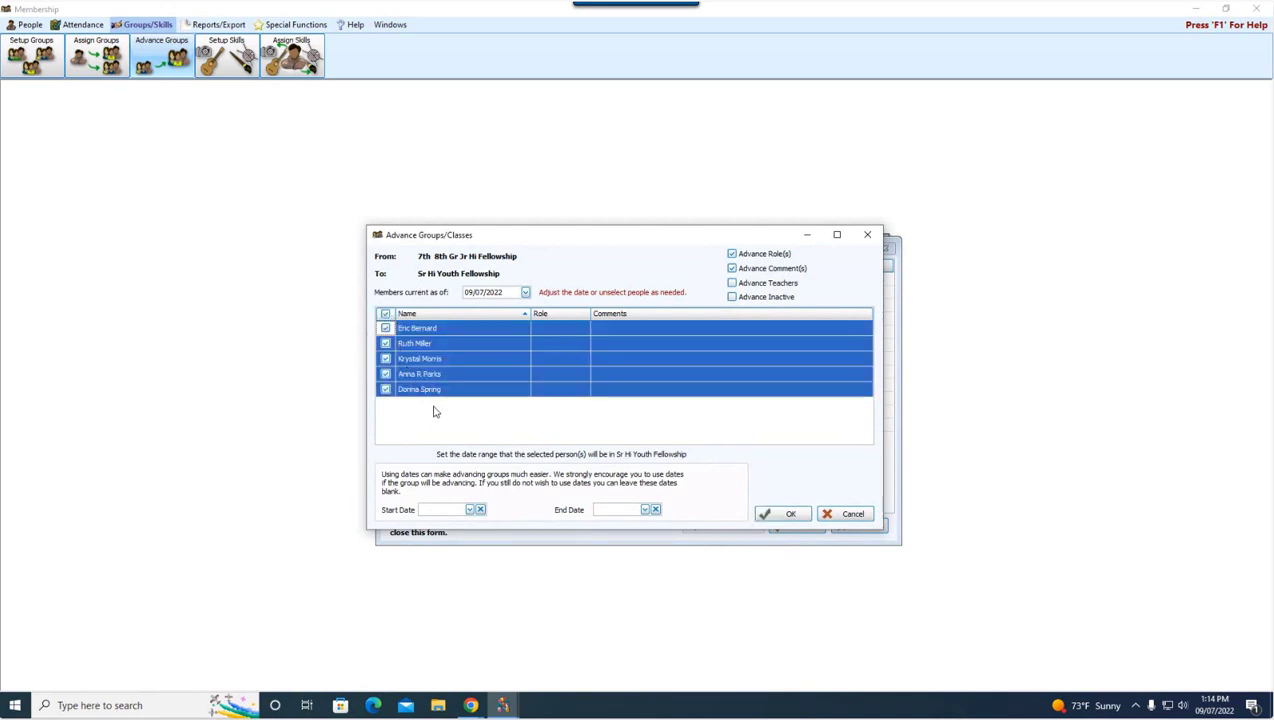
left_click(772, 514)
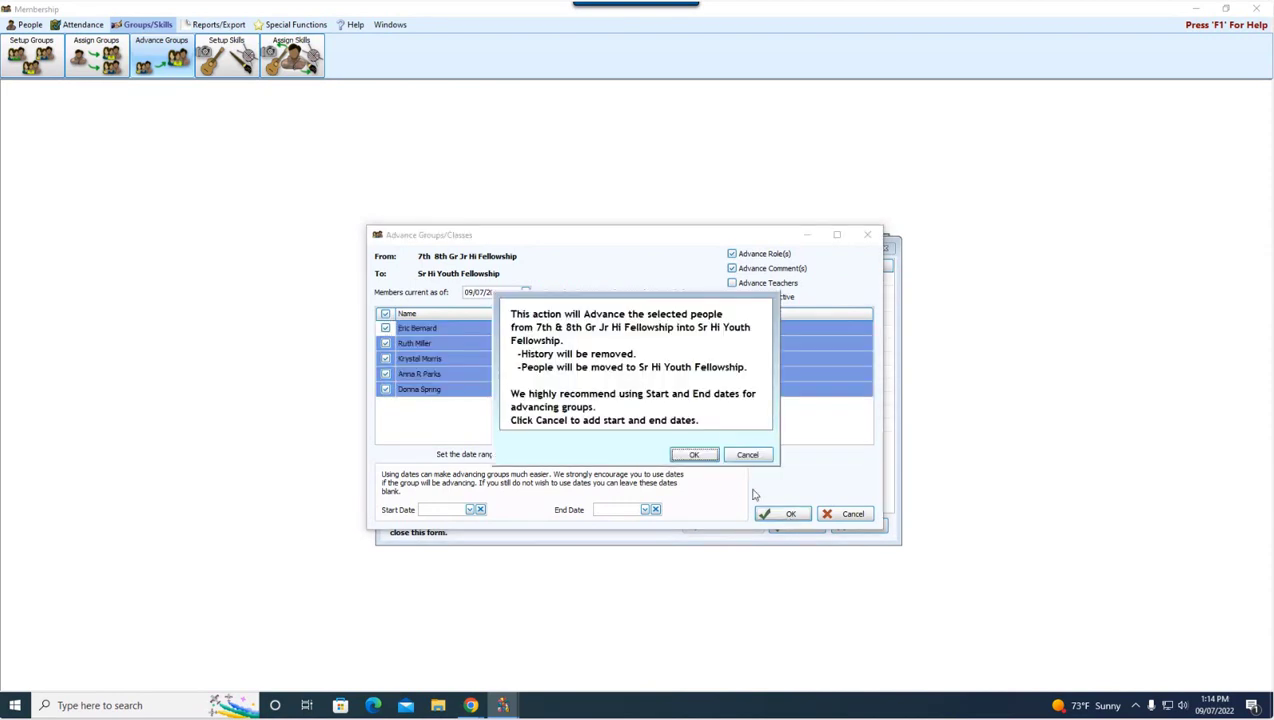
left_click(695, 455)
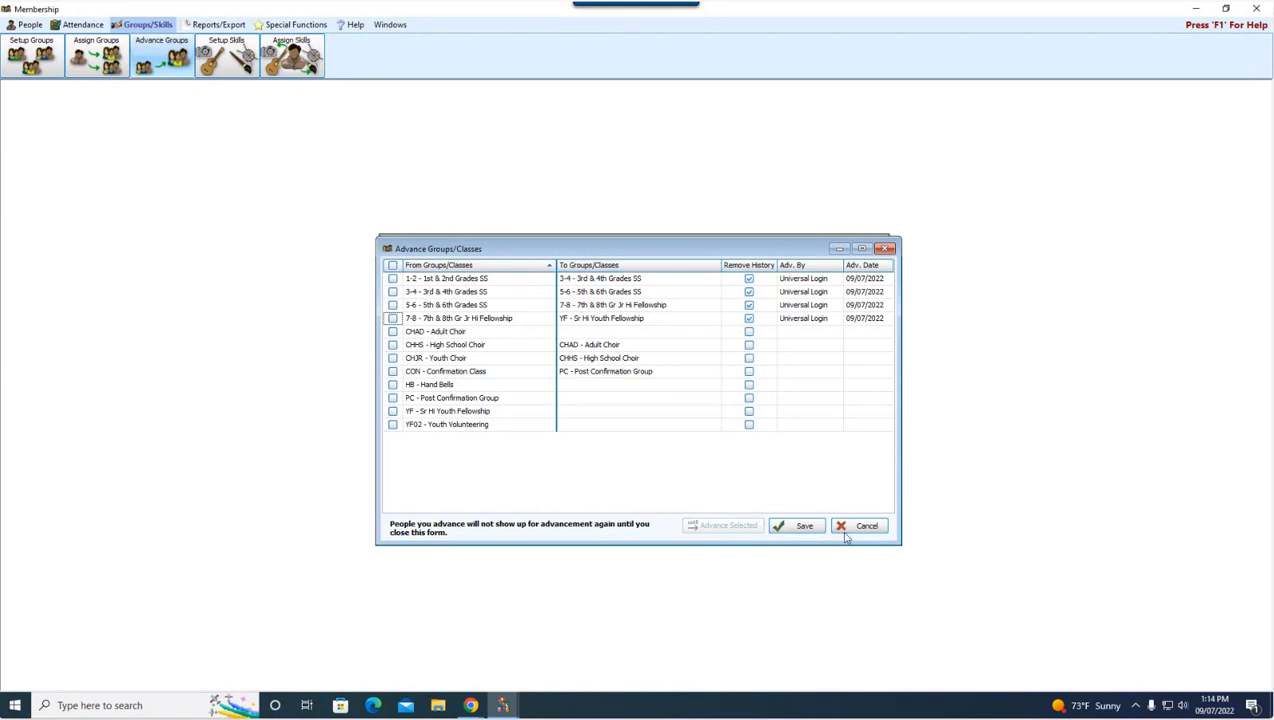
left_click(798, 526)
left_click(864, 527)
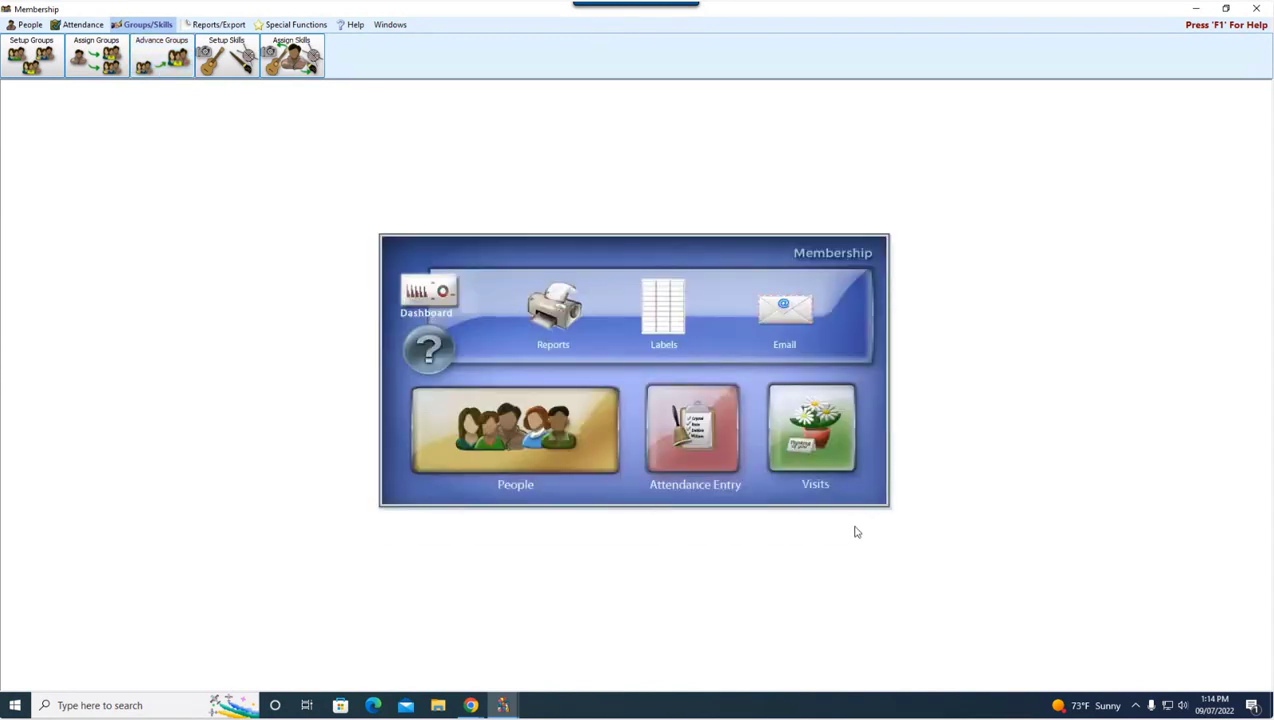